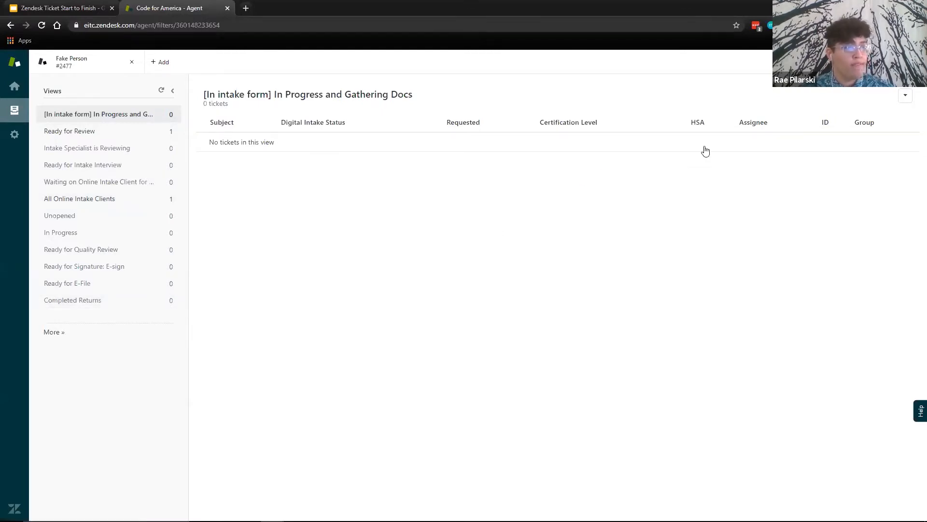
- Check the Ready for Review and Intake Specialist is Reviewing views, and open the client's ticket from Ready for Review
click(840, 61)
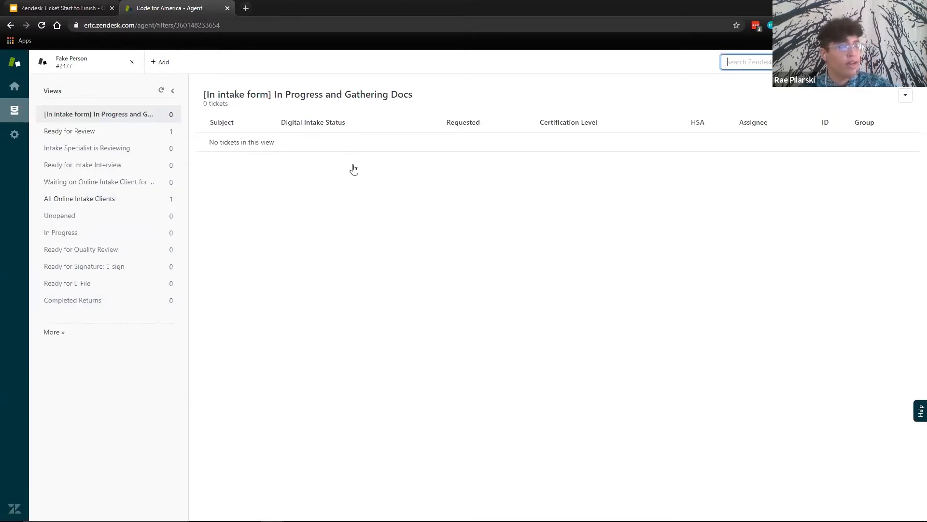
click(121, 137)
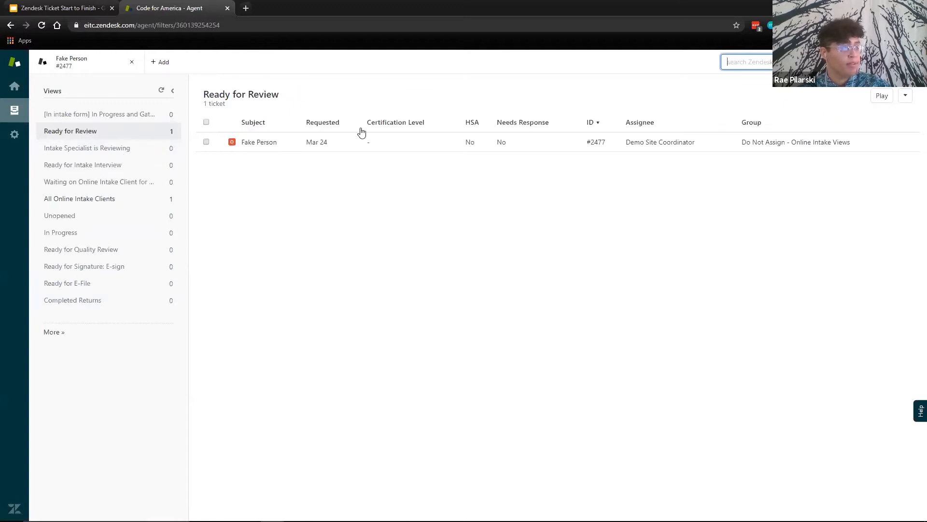
click(147, 155)
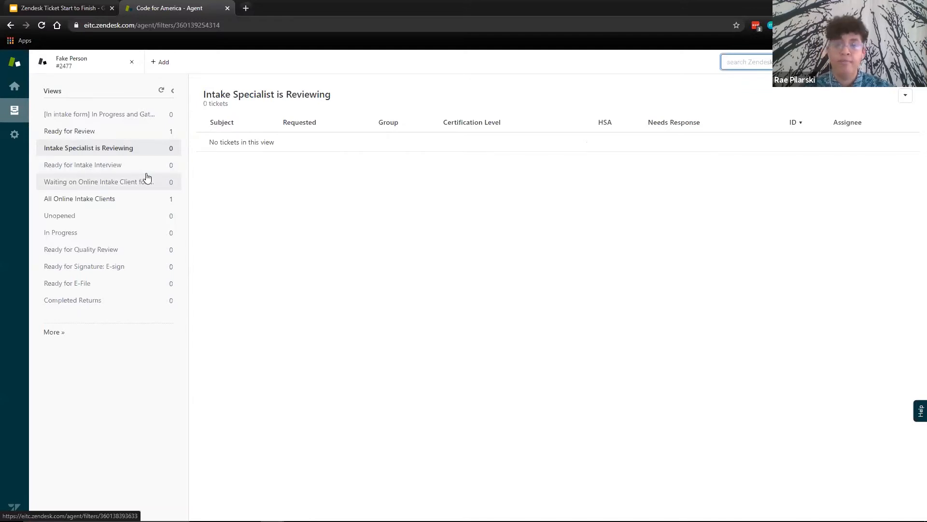
click(121, 136)
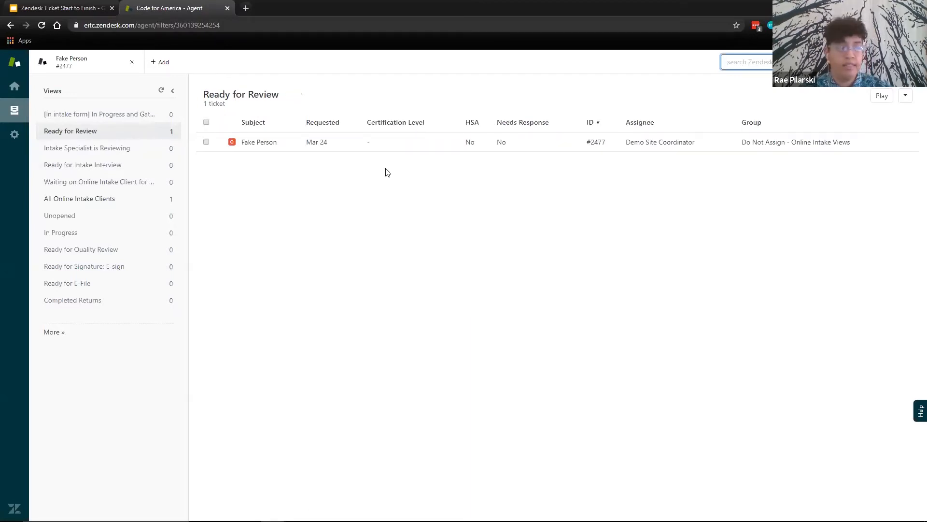
click(292, 144)
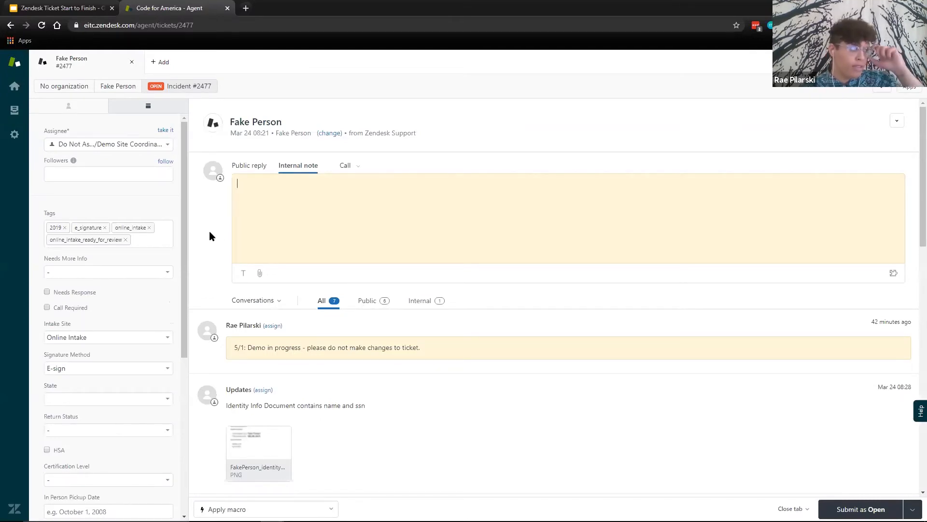
- Examine the ticket's Assignee, Followers and Needs More Info fields and their available choices
click(93, 145)
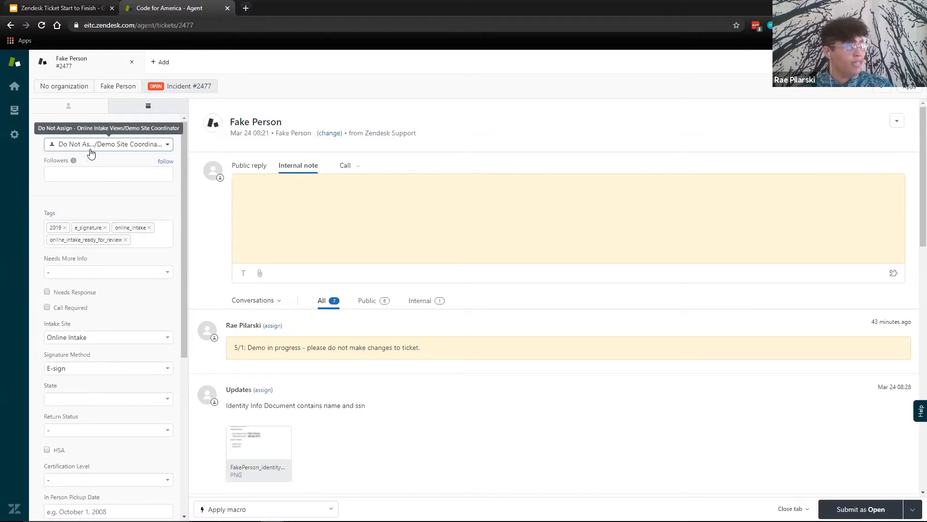
click(142, 148)
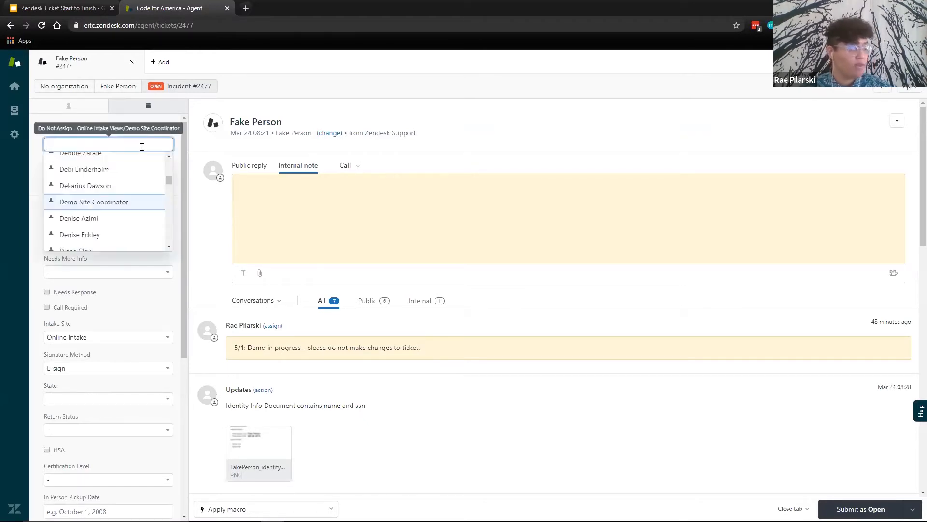
click(193, 144)
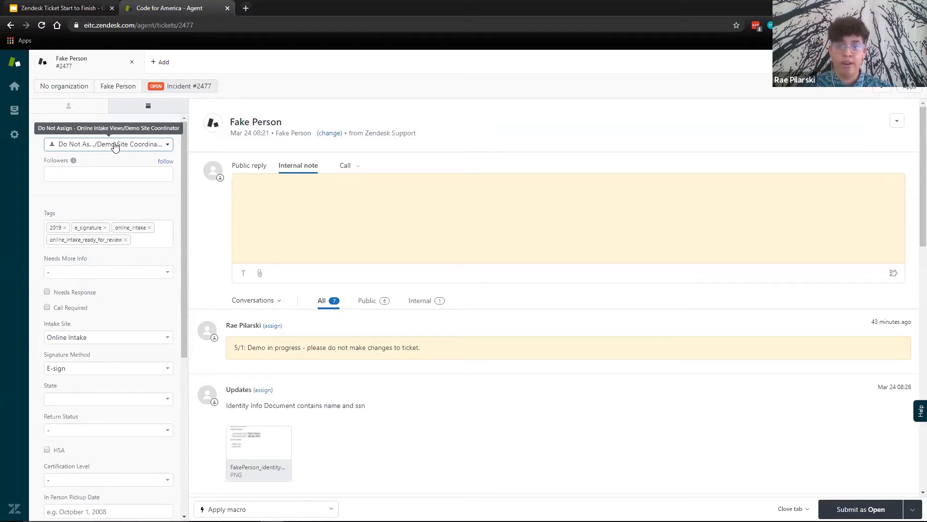
click(113, 174)
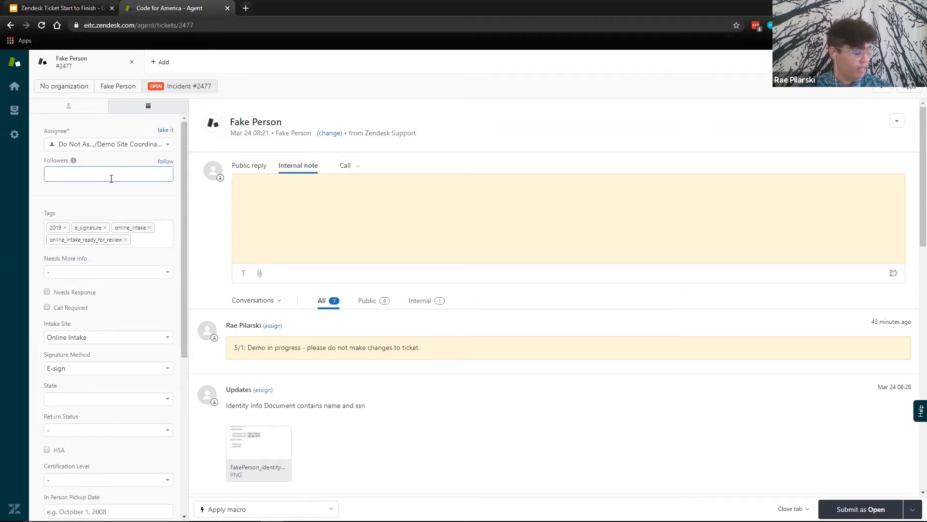
click(112, 172)
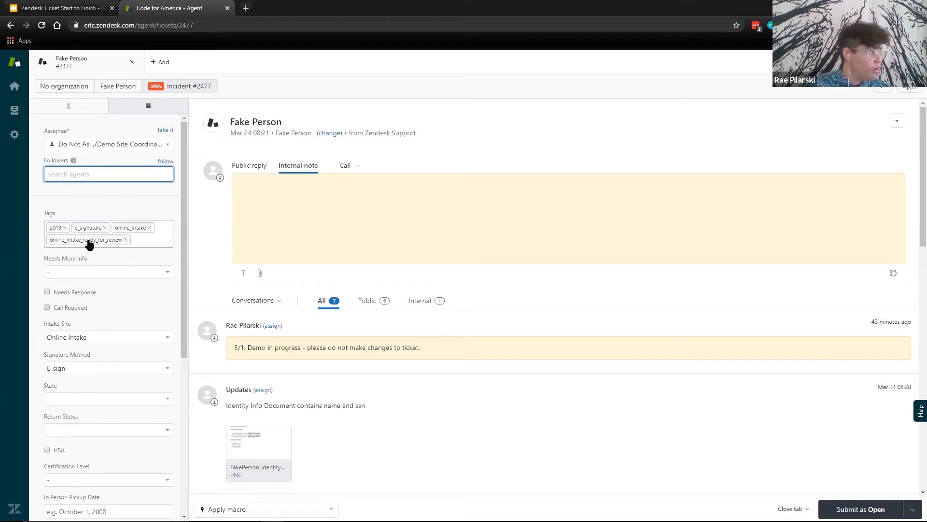
click(124, 272)
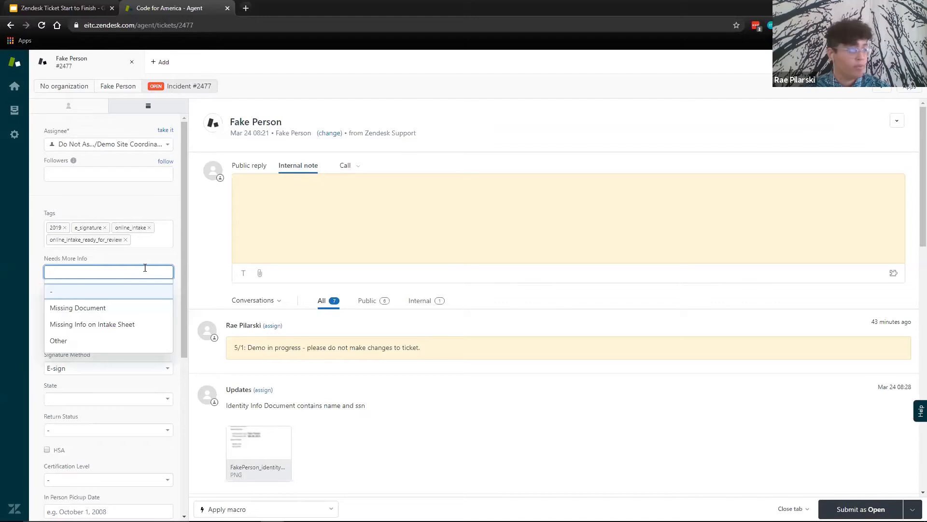
click(162, 255)
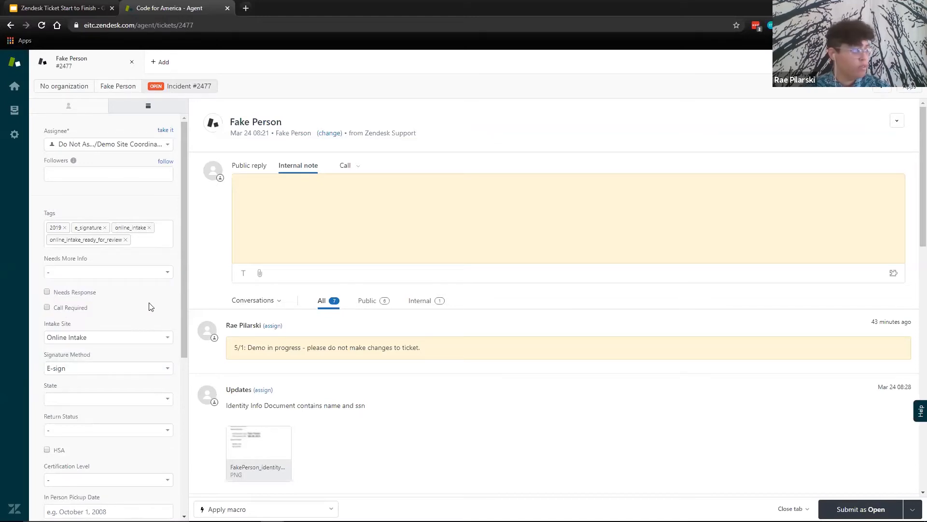
- Examine the available choices for the ticket's Return Status, Certification Level and Digital Intake Status
drag(183, 295, 181, 345)
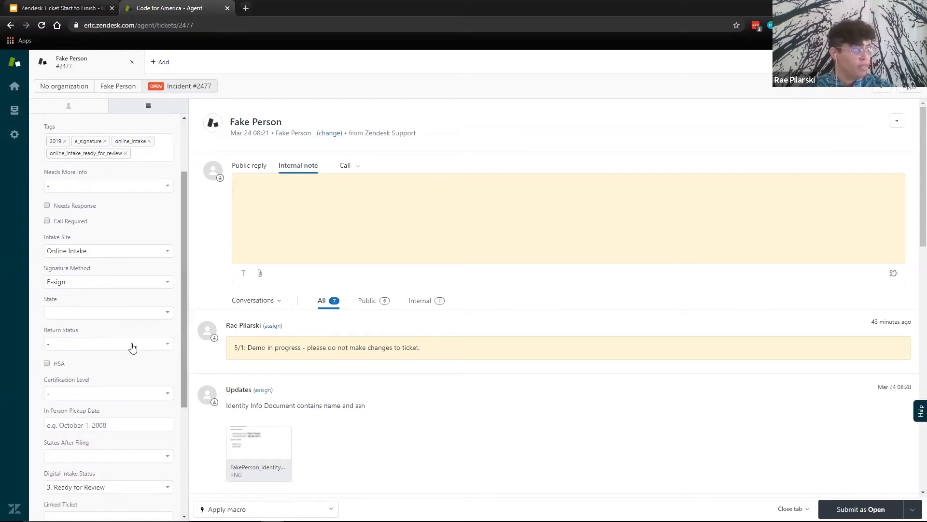
click(106, 345)
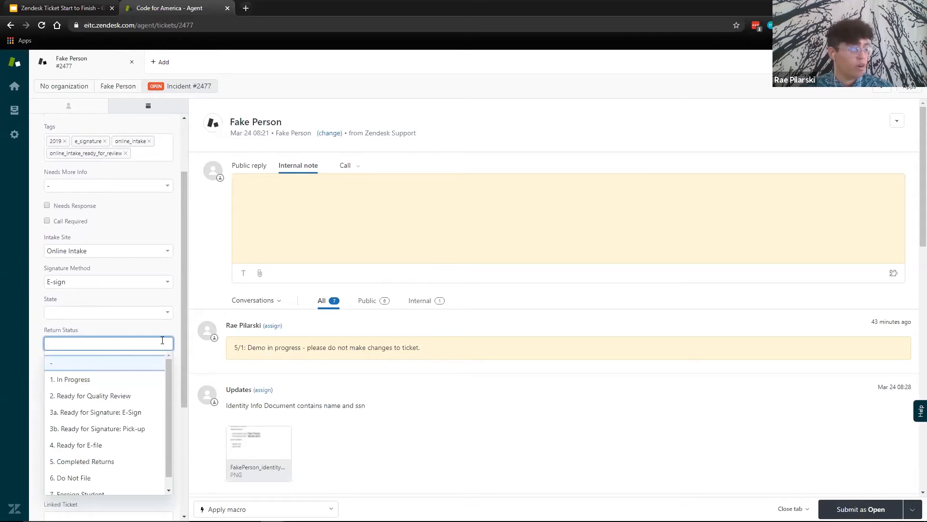
click(176, 324)
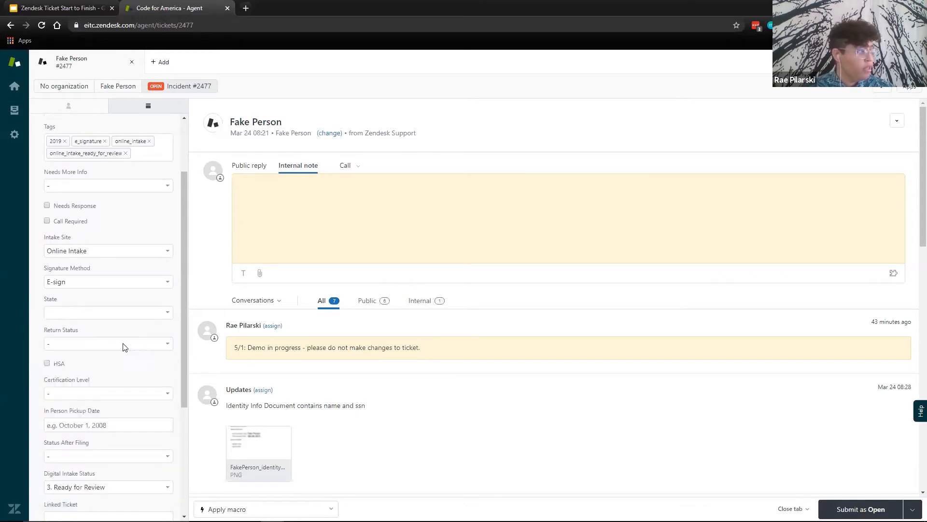
click(87, 394)
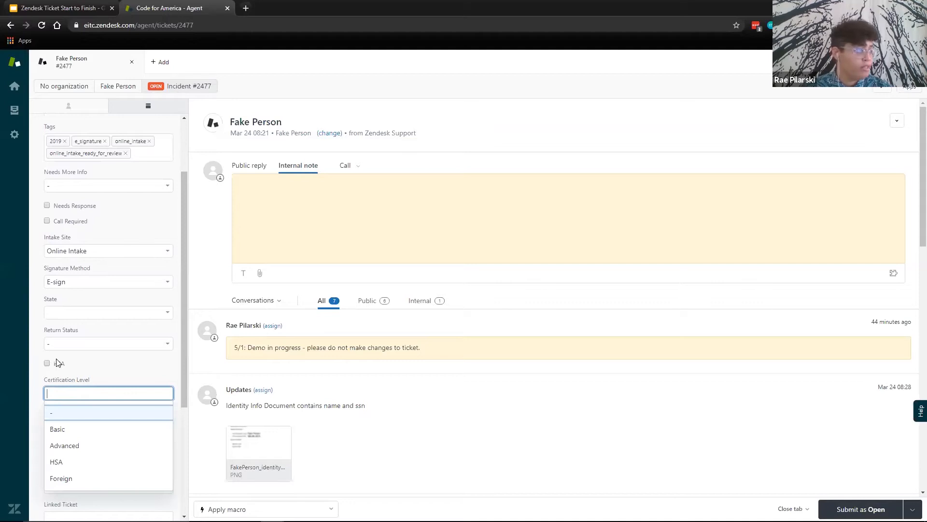
drag(184, 341, 180, 413)
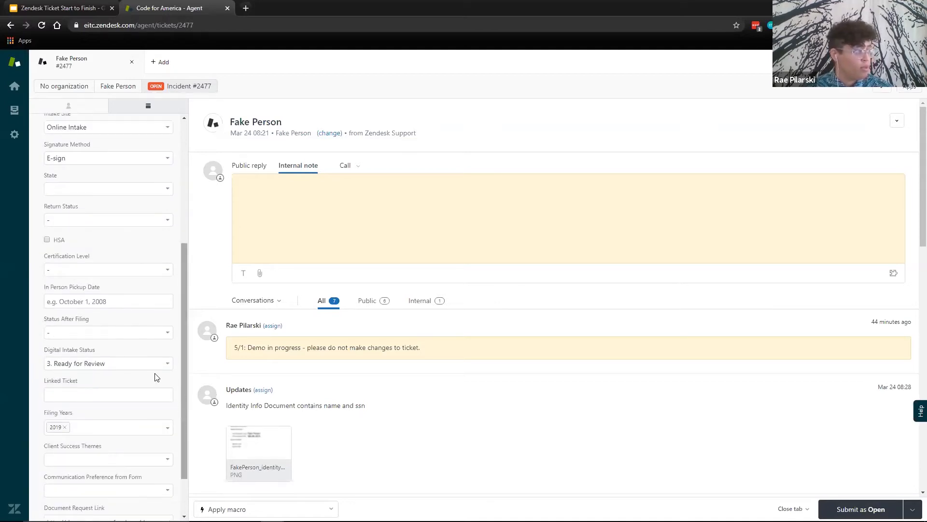
click(103, 364)
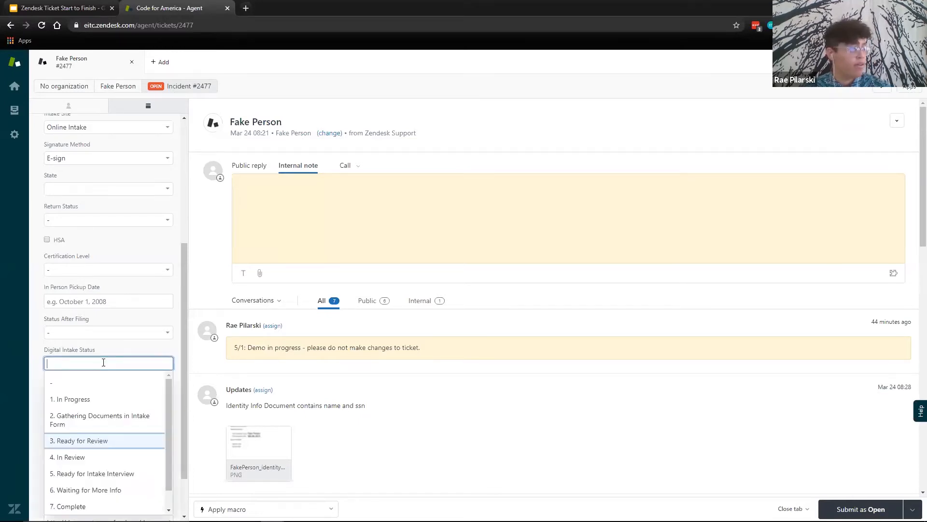
scroll(128, 444, down, 1)
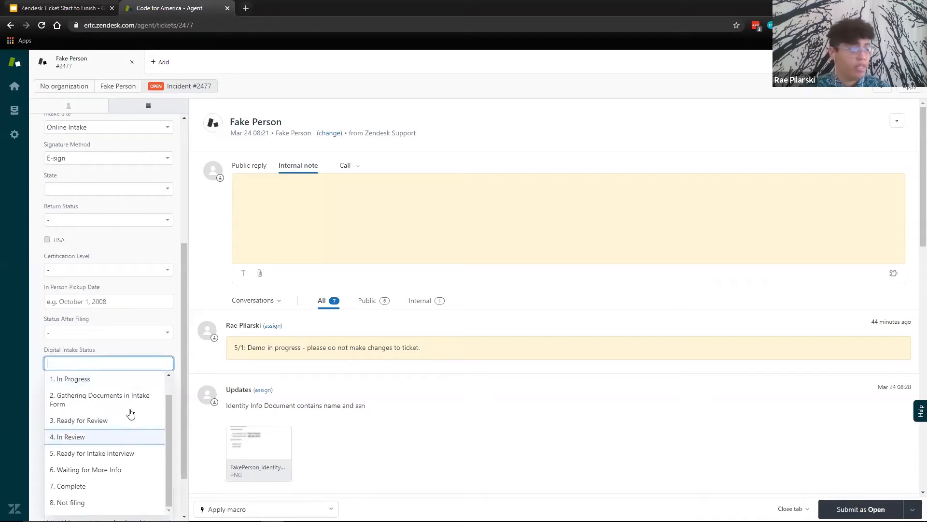
click(140, 350)
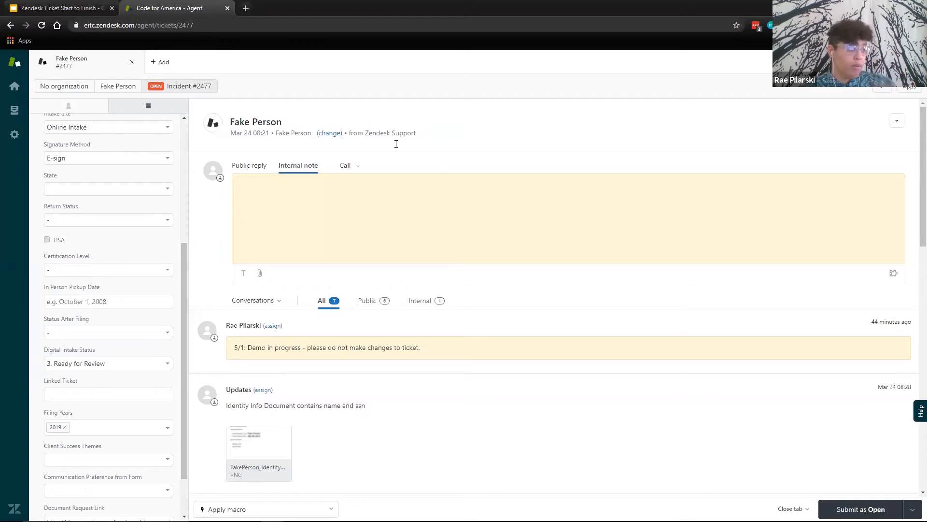
- Inspect the ticket's editable subject line and the requester name beneath it
click(286, 121)
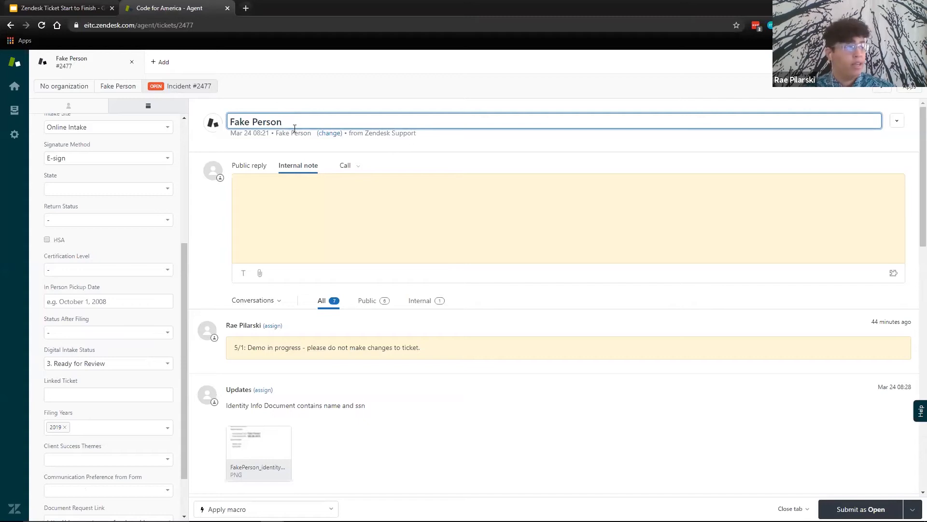
triple_click(286, 122)
click(292, 124)
click(294, 145)
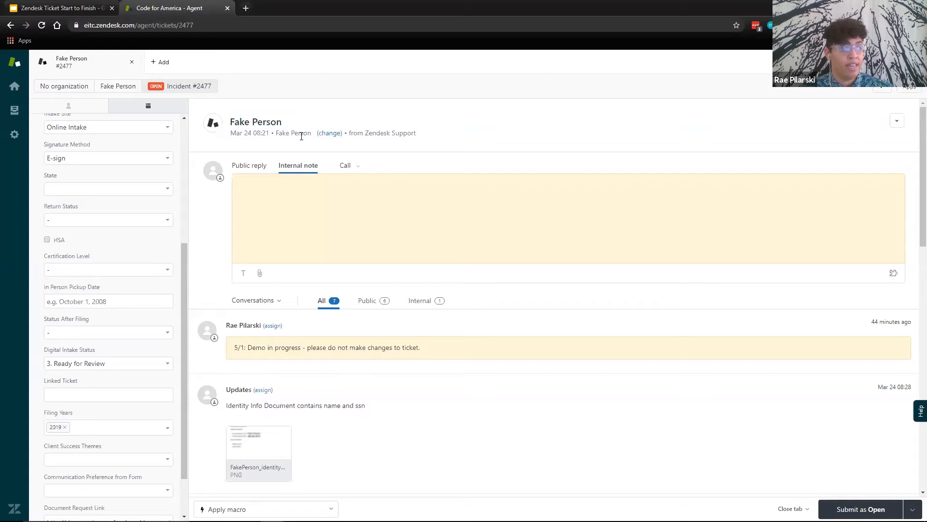
drag(276, 133, 310, 133)
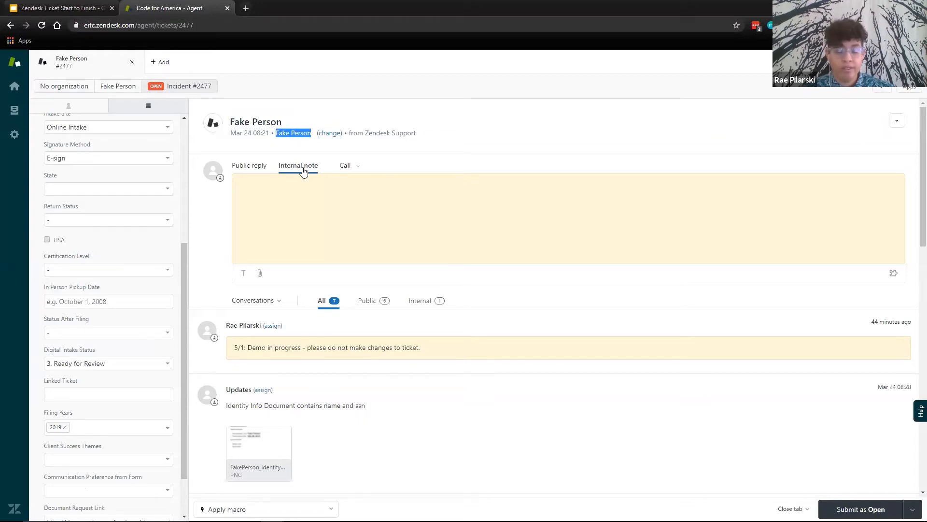
click(292, 147)
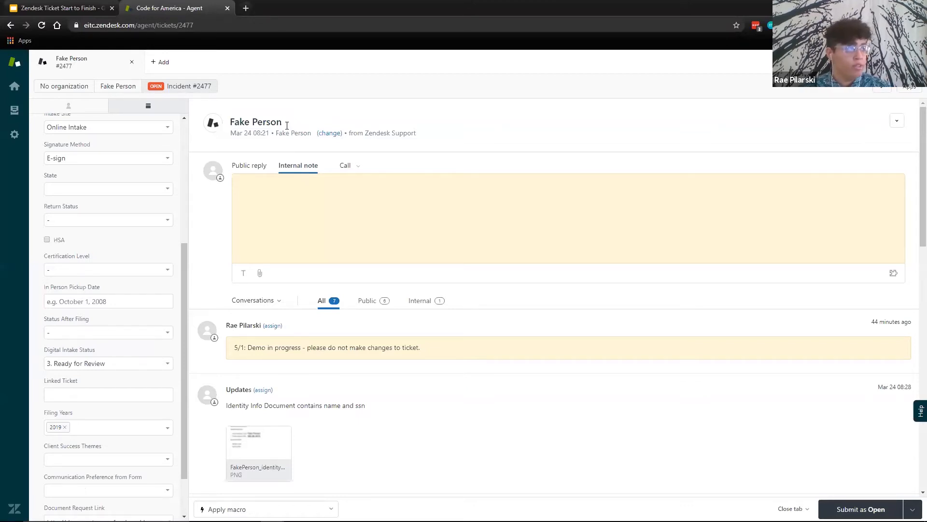
click(287, 122)
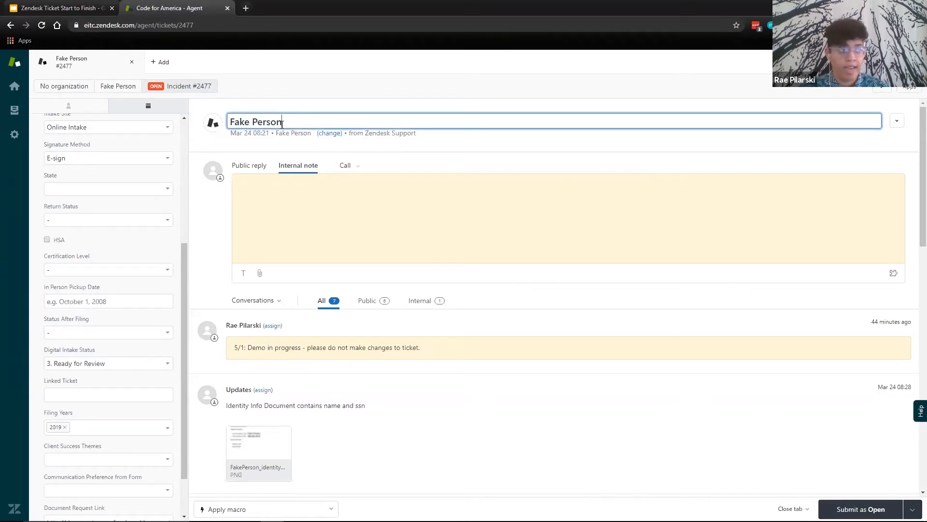
click(351, 151)
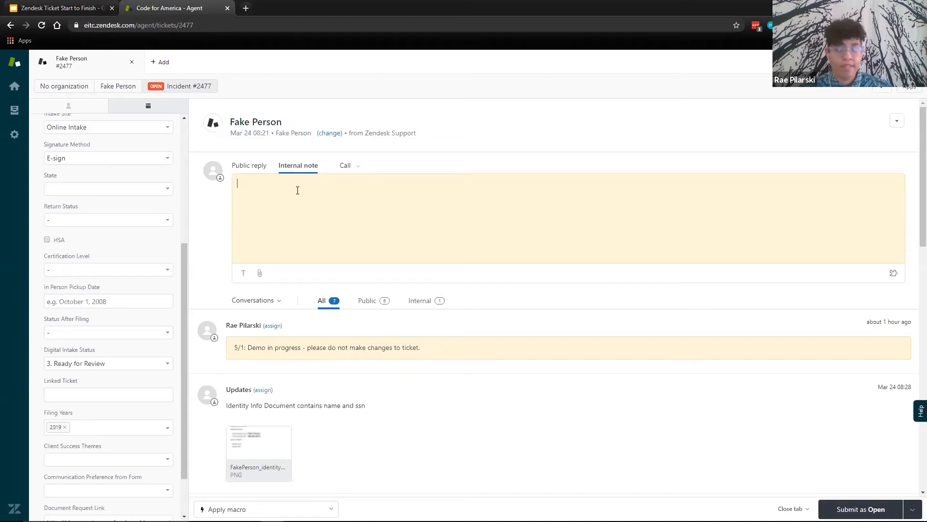
- Compare the Public reply and Internal note composers, ending with the cursor in the empty internal note
click(260, 169)
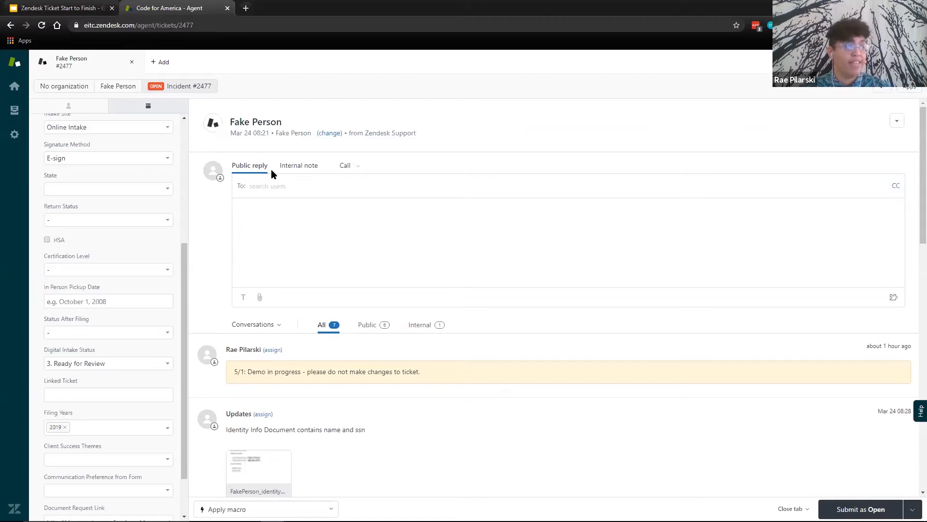
click(298, 167)
click(246, 167)
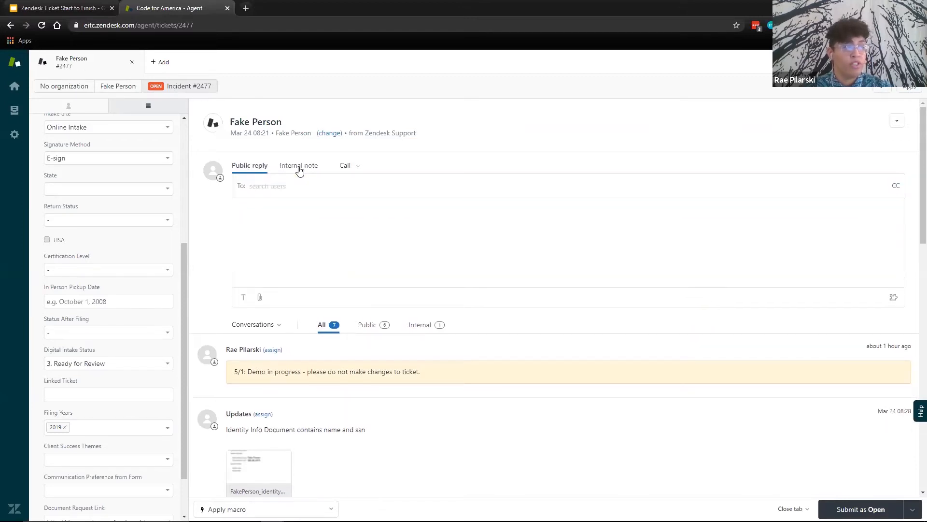
click(299, 166)
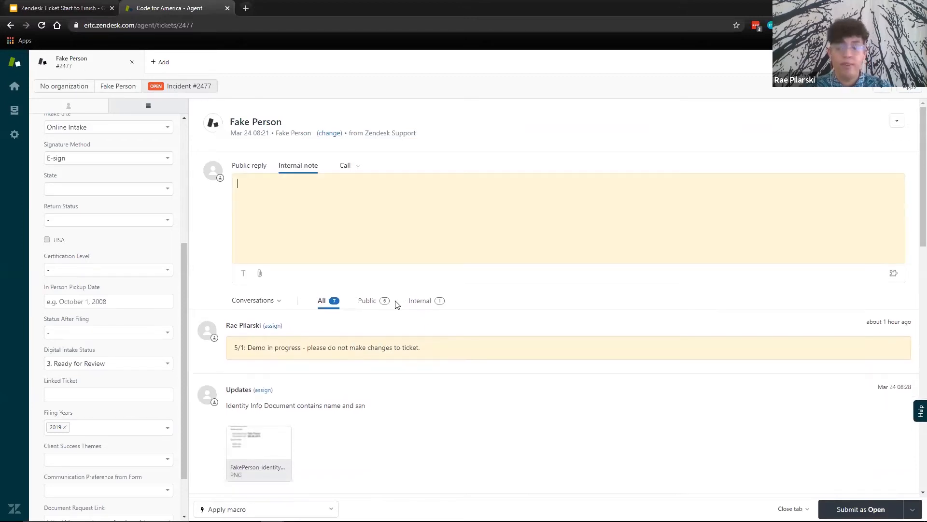
click(345, 209)
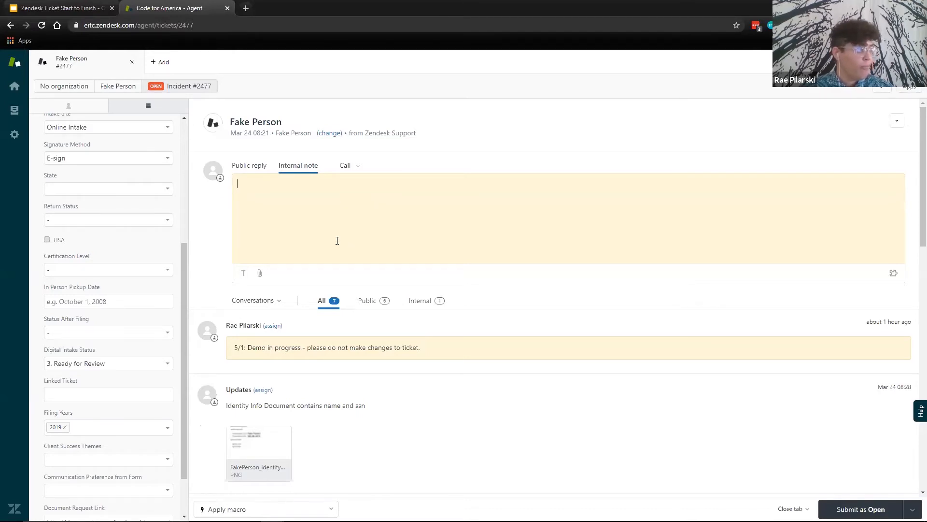
- Check the Conversations and Events display options, and review the ticket's updates and attached documents back to the original intake message
click(269, 302)
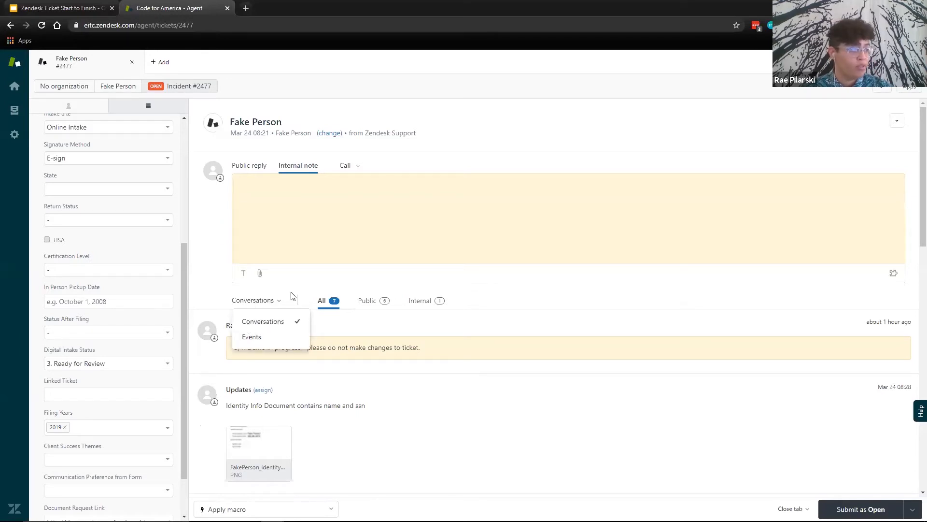
click(347, 359)
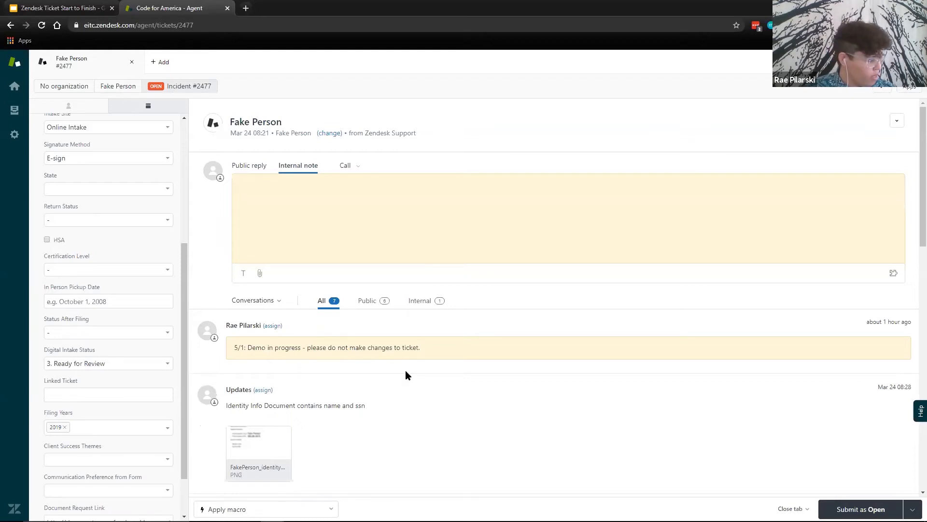
scroll(405, 375, down, 3)
scroll(406, 371, down, 8)
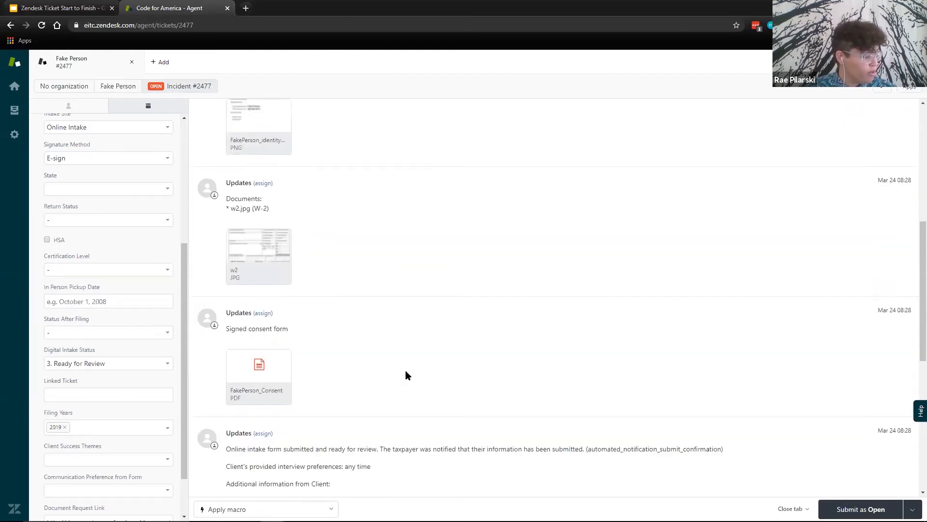
scroll(411, 373, down, 4)
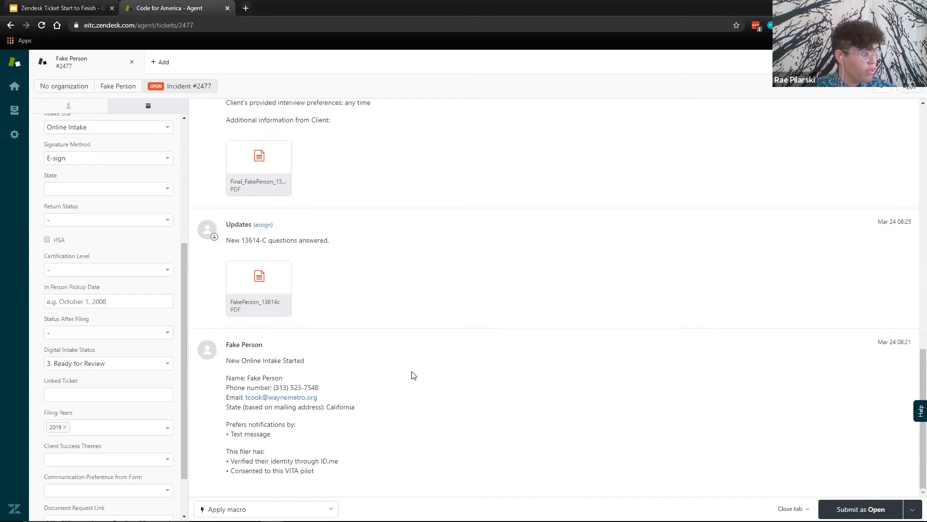
scroll(411, 373, up, 1)
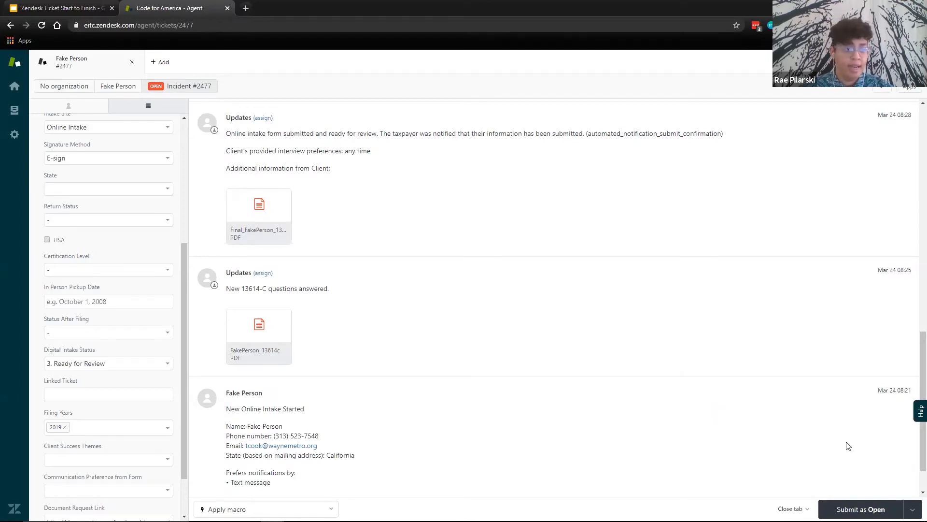
- Examine the original intake message's timestamp, contact details, notification preference and filer confirmations
drag(878, 390, 912, 391)
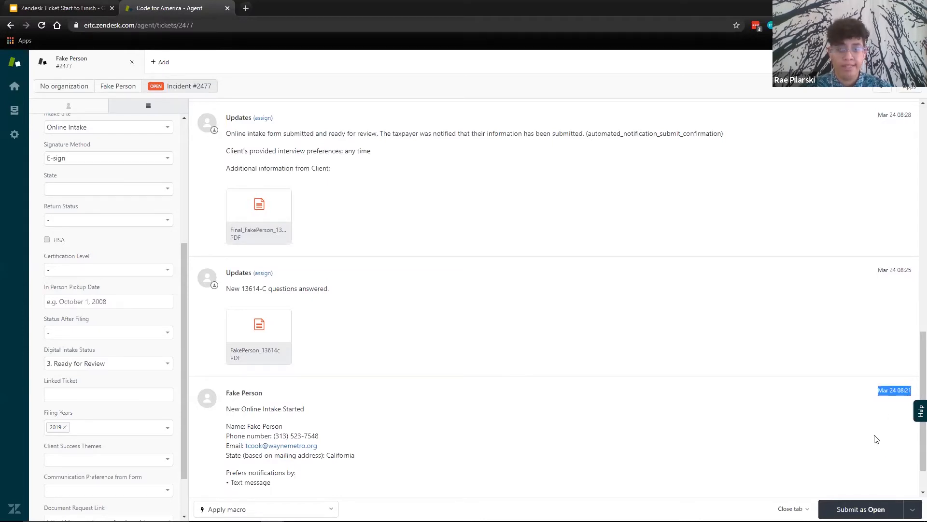
click(692, 428)
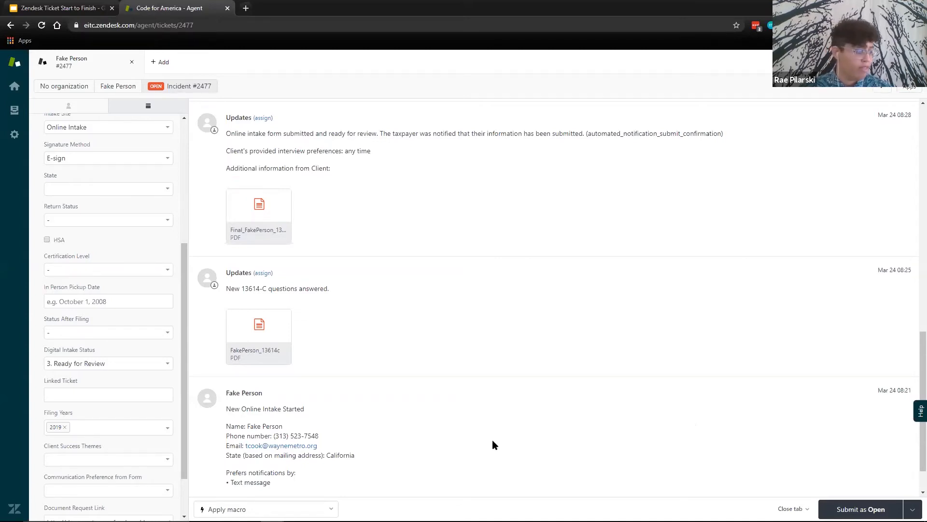
scroll(486, 440, down, 1)
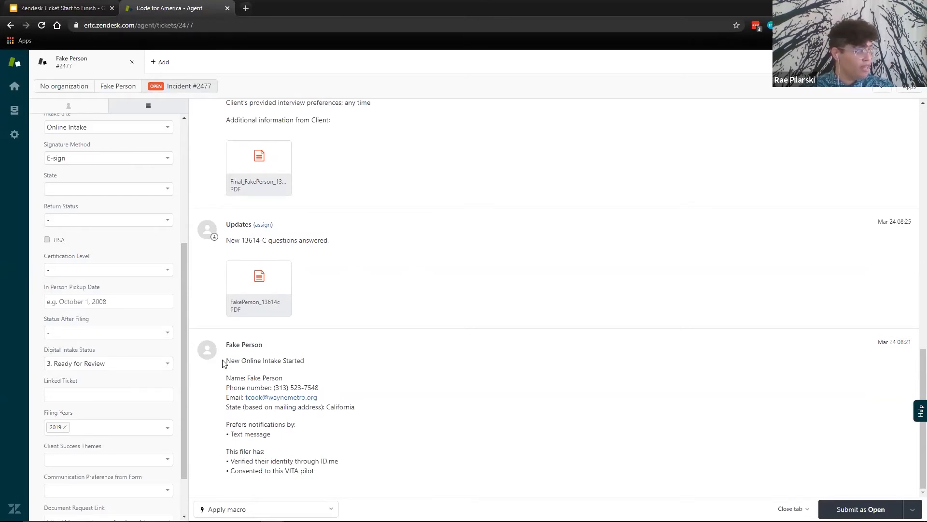
drag(226, 361, 345, 470)
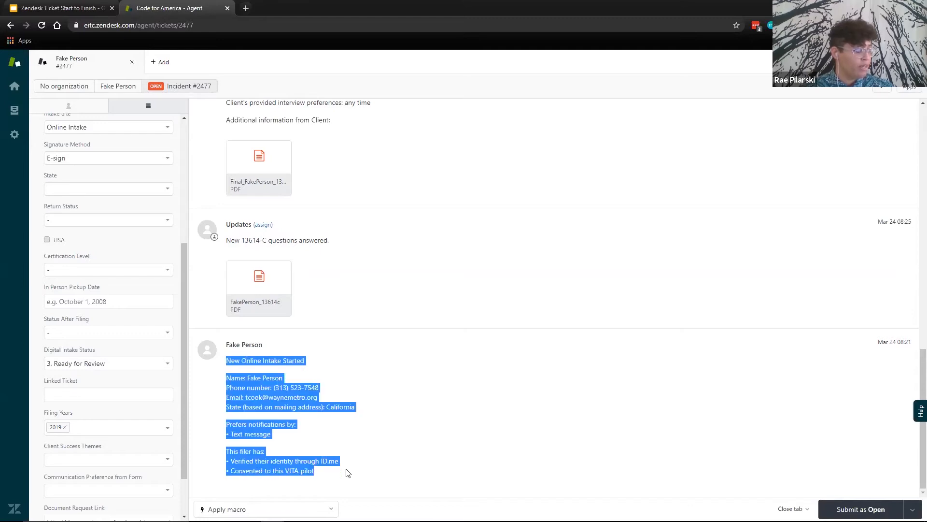
click(384, 471)
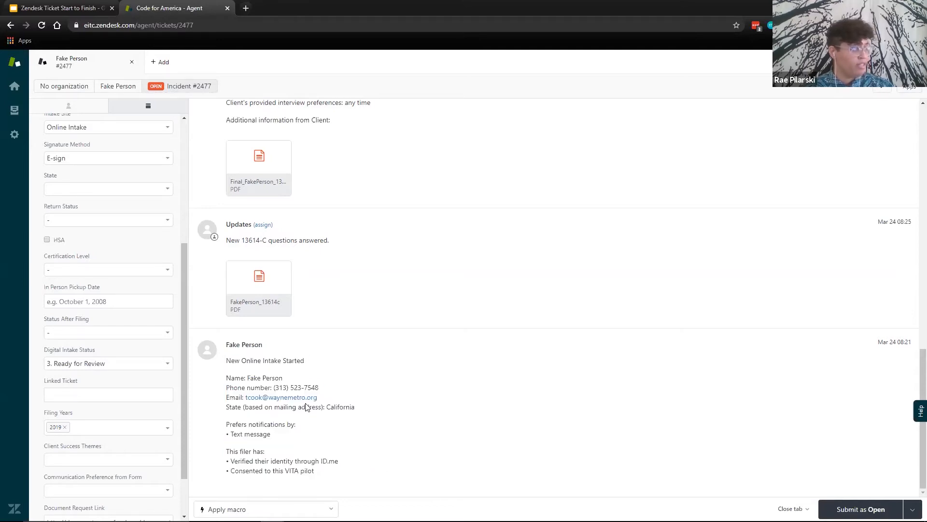
- Check the Digital Intake Status choices against the ticket's intake updates, leaving the current selection as it is
click(112, 364)
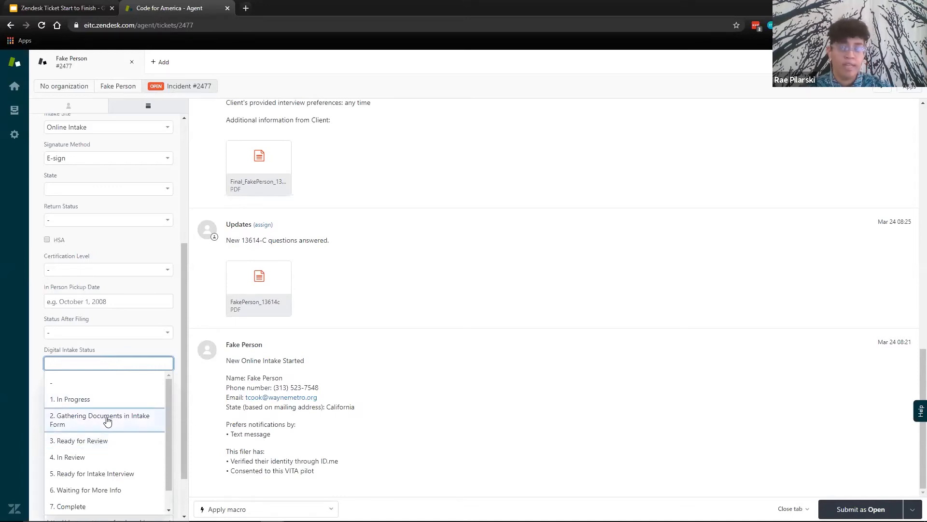
click(200, 386)
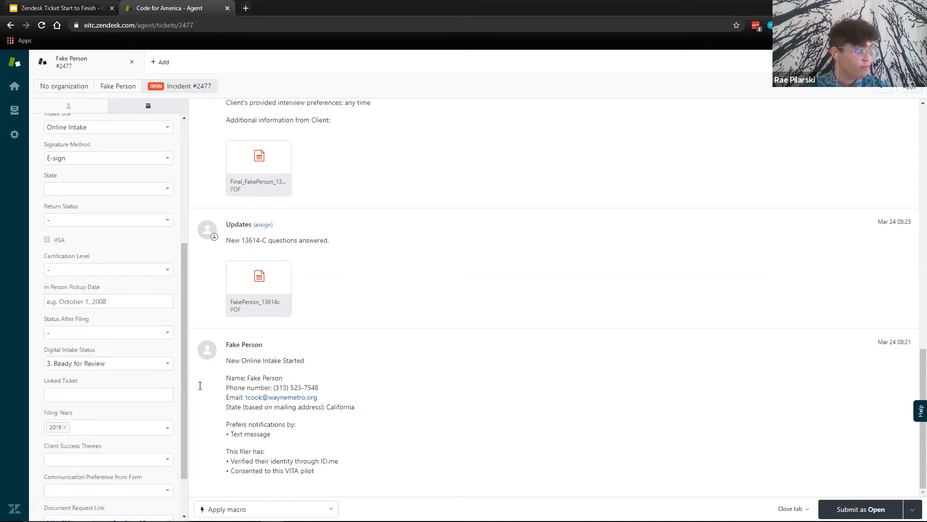
scroll(344, 346, up, 2)
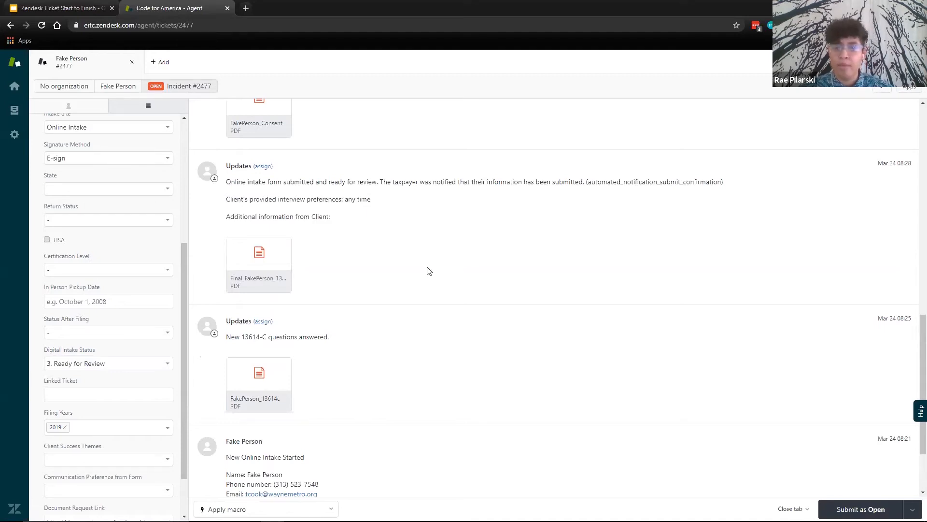
click(141, 365)
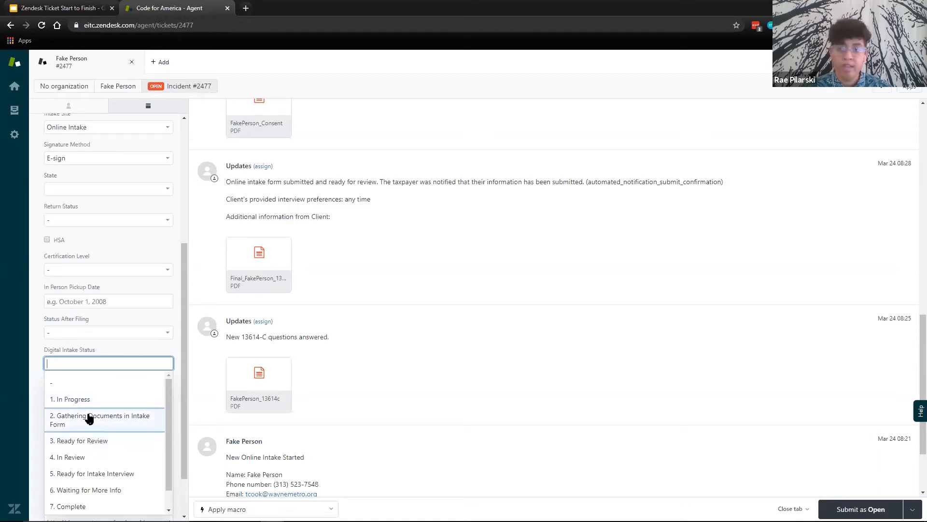
click(450, 293)
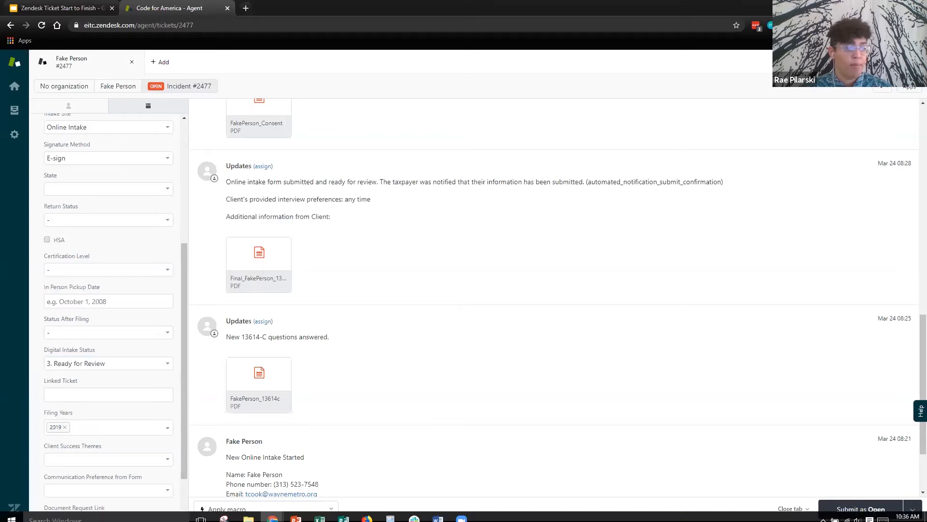
- Search the macros for "pro" to view the proactive client outreach templates without applying one
click(293, 508)
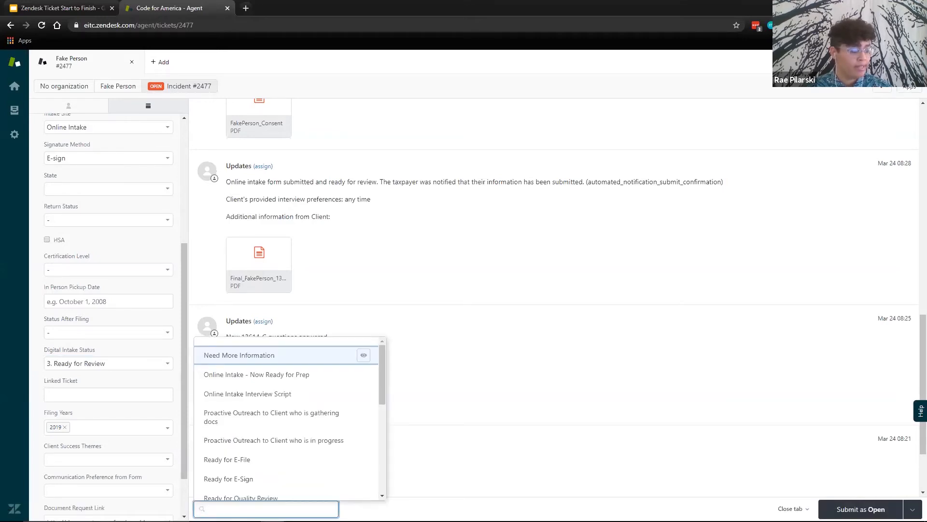
text(pro)
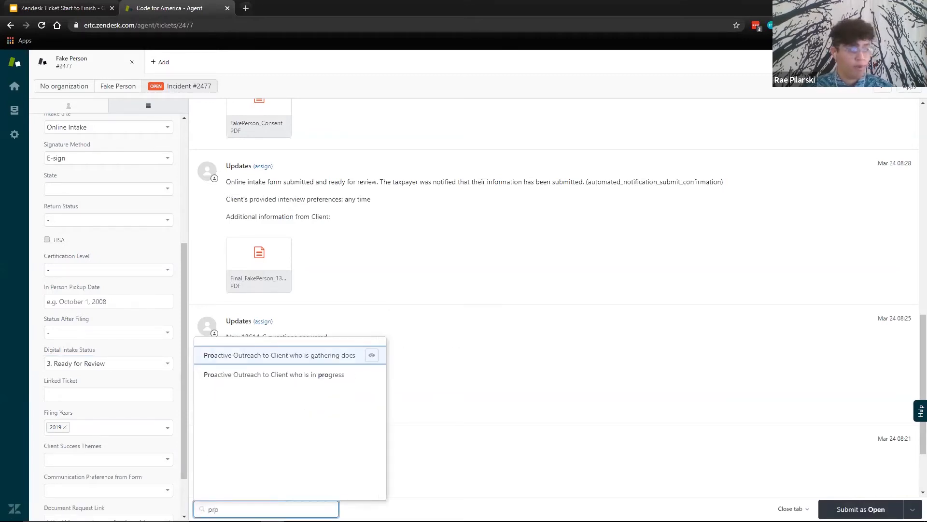
click(409, 262)
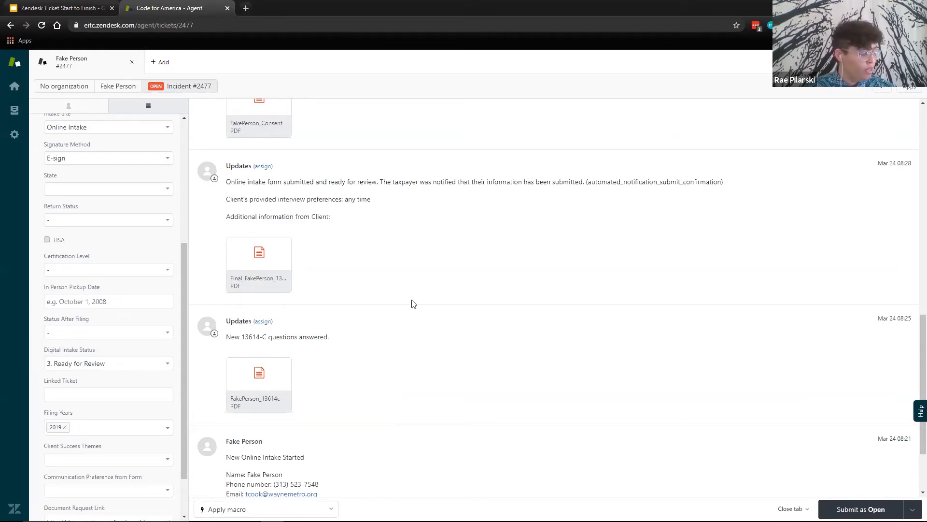
- Review the client's attached identity document, W-2, signed consent form and final 13614-C in the ticket's conversation history
scroll(424, 318, up, 4)
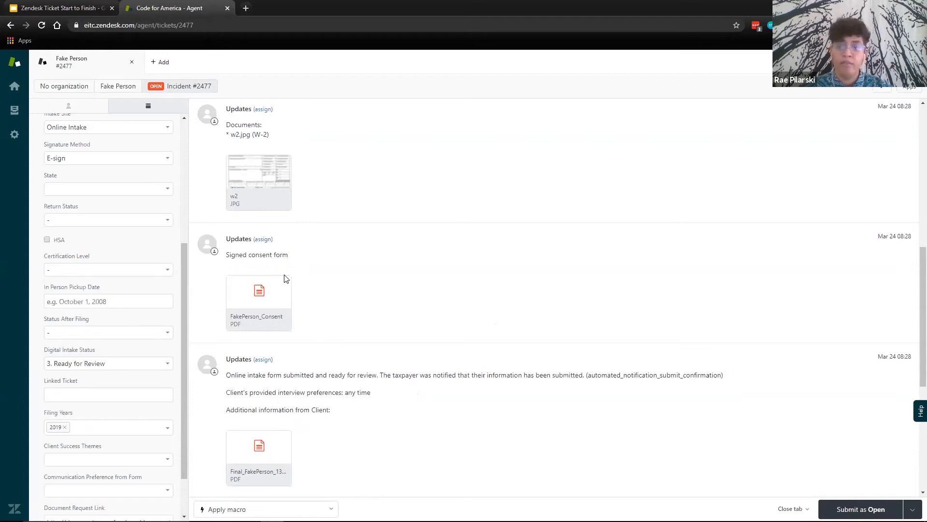
scroll(390, 280, up, 2)
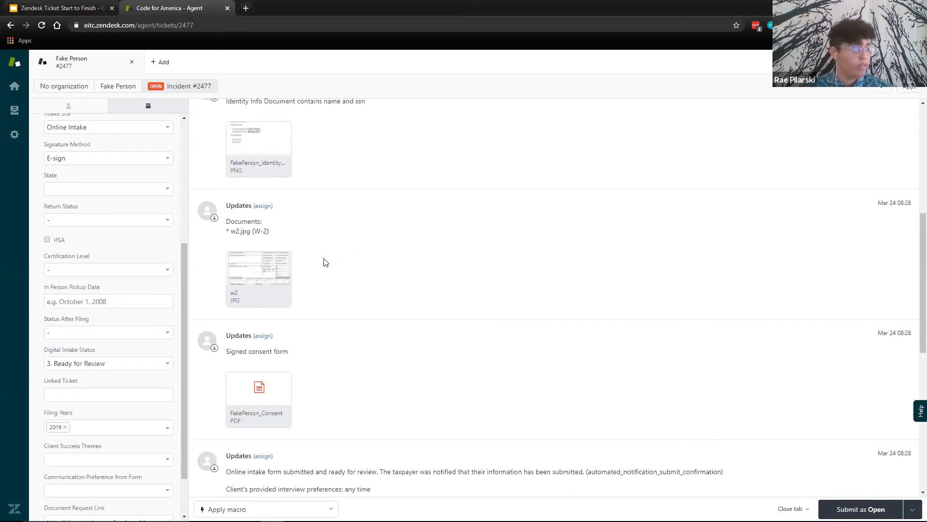
scroll(323, 263, up, 2)
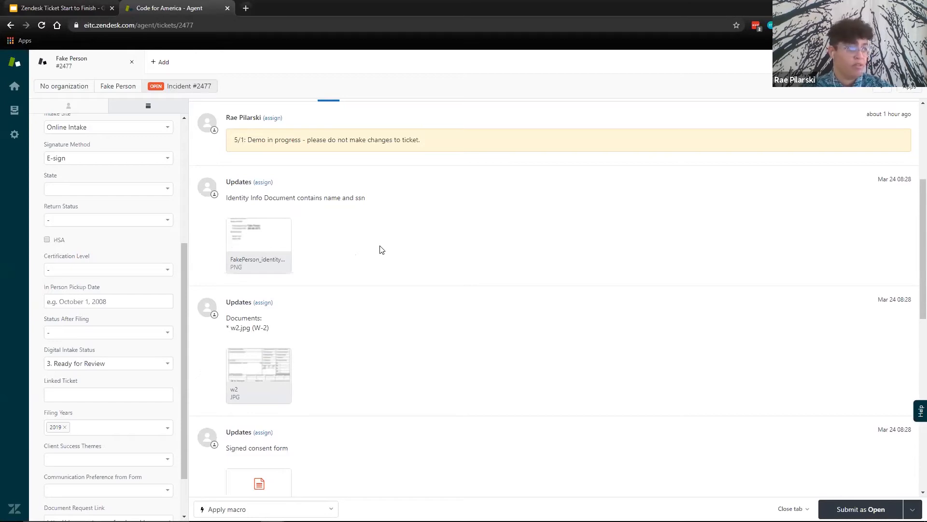
scroll(380, 251, up, 1)
scroll(355, 338, down, 1)
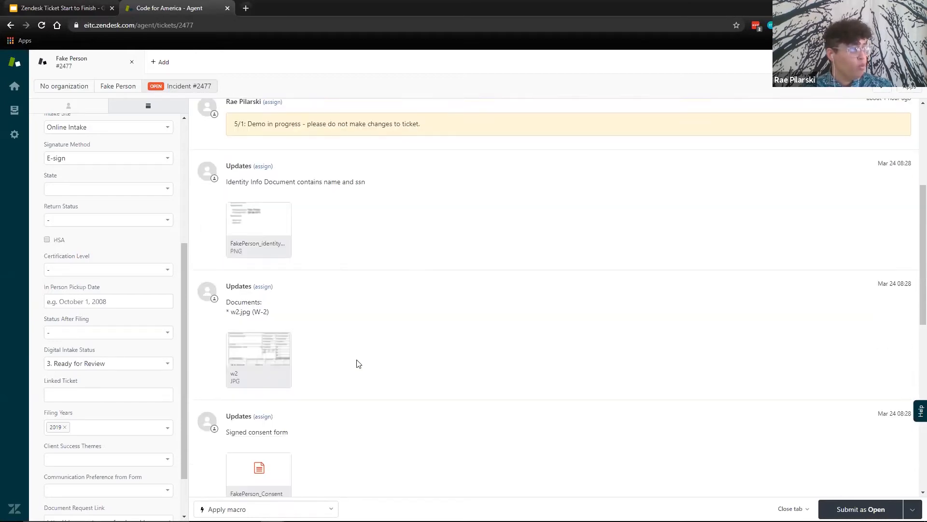
scroll(358, 364, down, 3)
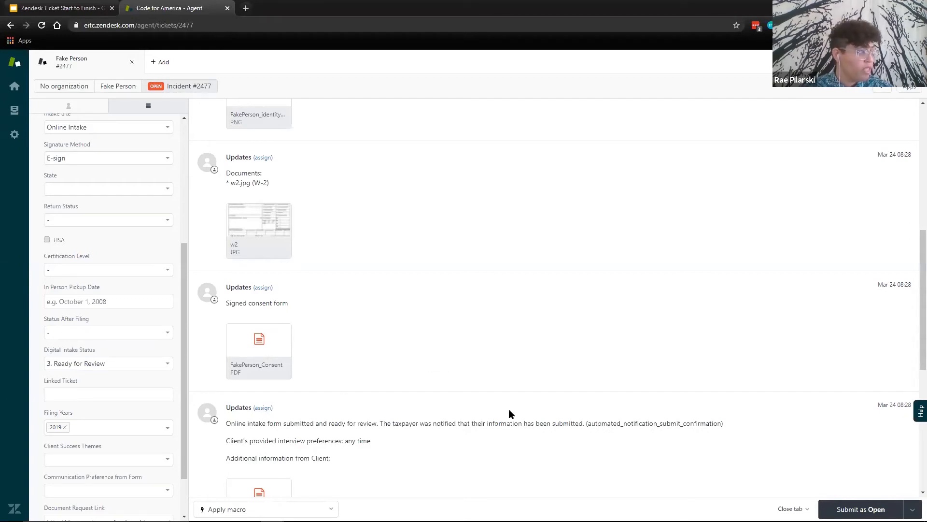
scroll(483, 368, up, 2)
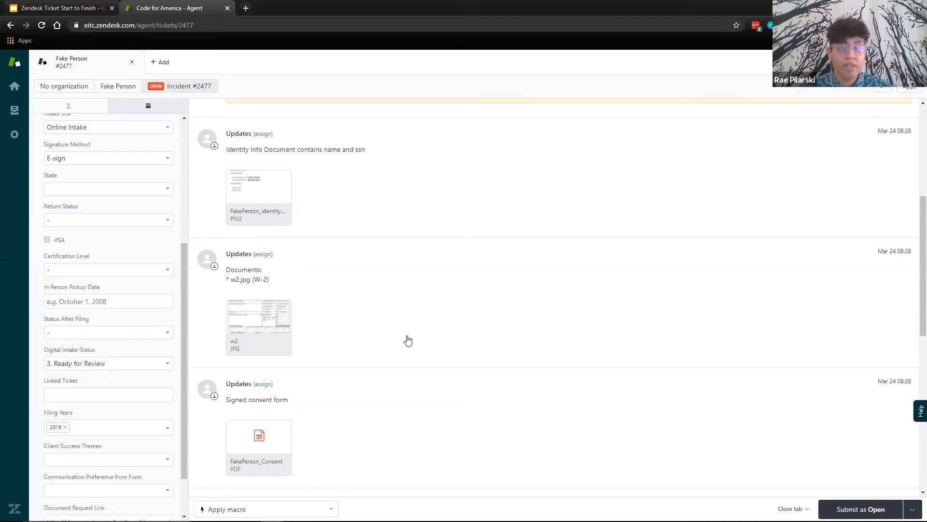
scroll(346, 378, down, 2)
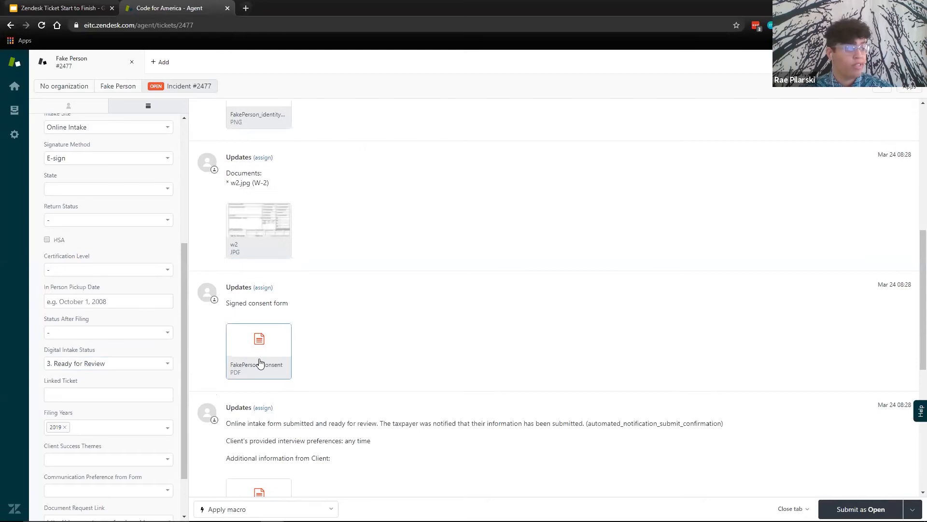
scroll(255, 385, down, 1)
scroll(256, 385, down, 2)
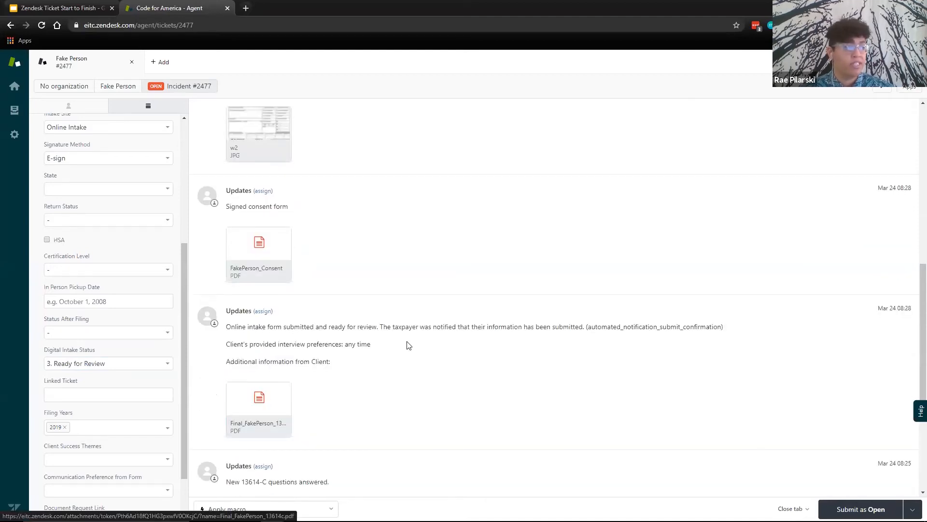
scroll(408, 356, up, 3)
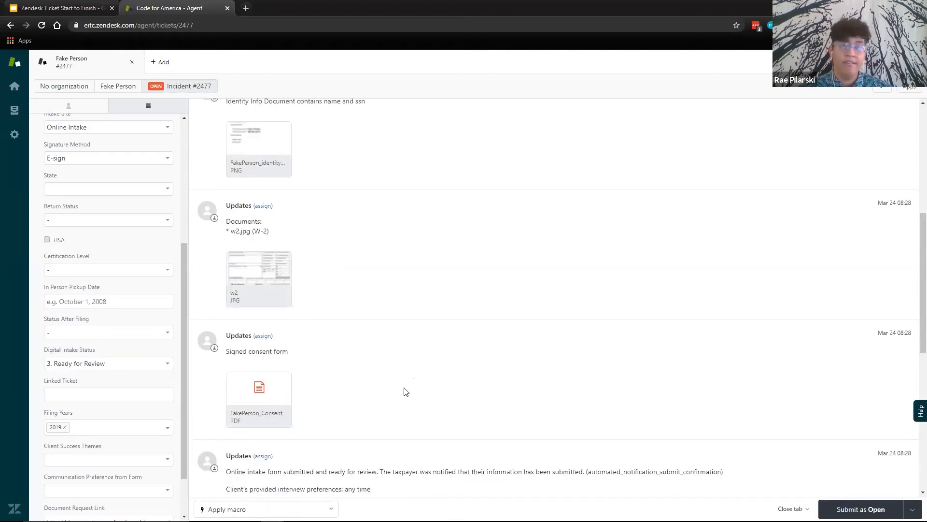
- Apply the macro "Response to Client: Request for document upload" and inspect the secure upload link in the public reply
click(318, 509)
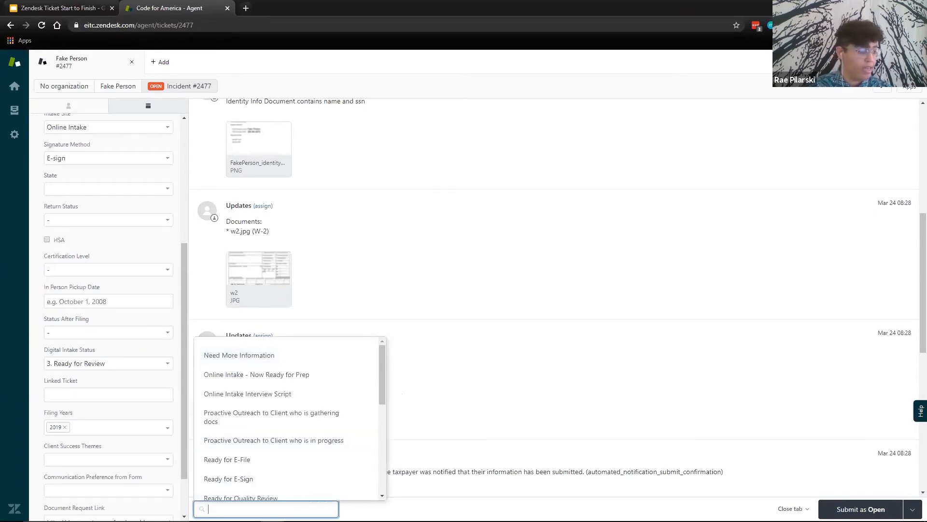
text(reque)
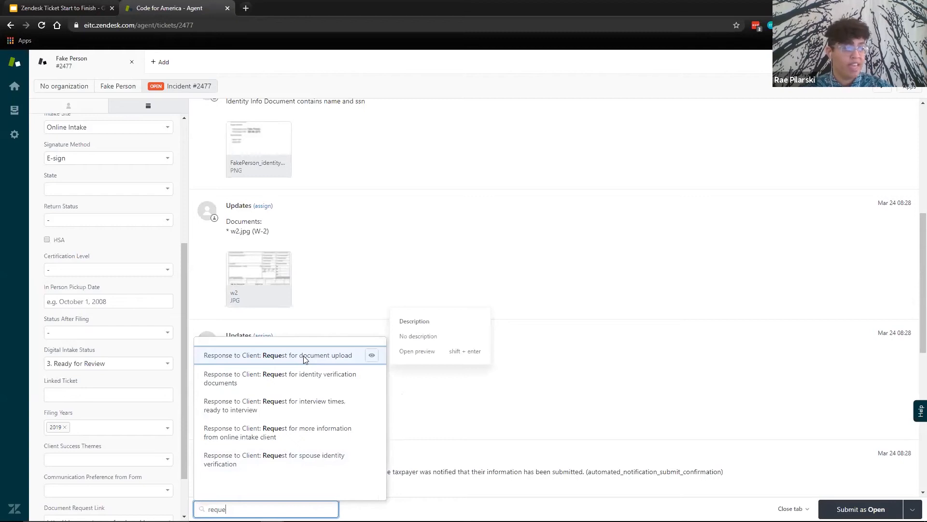
click(304, 357)
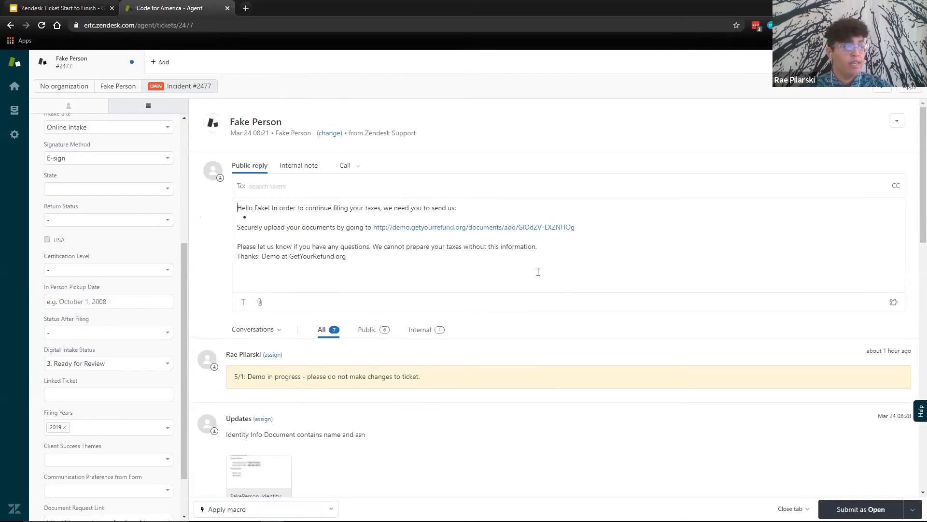
drag(576, 228, 373, 229)
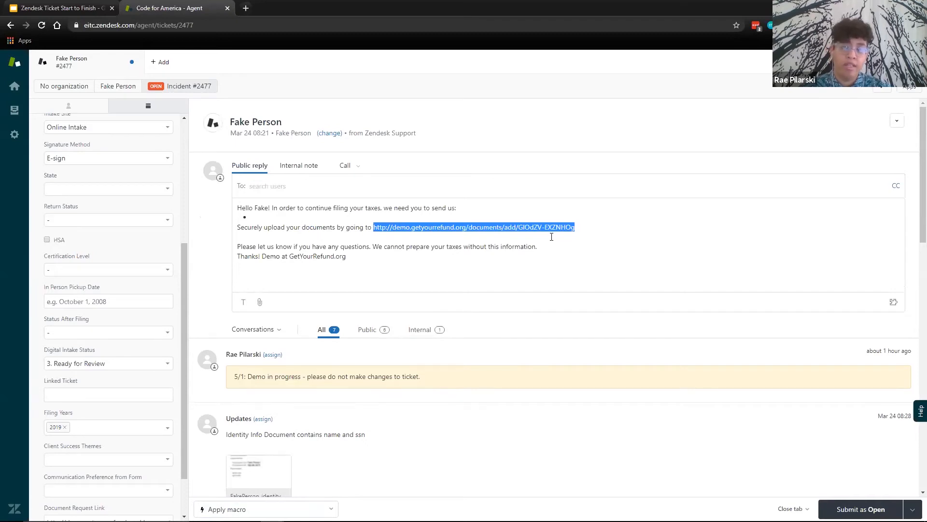
click(599, 231)
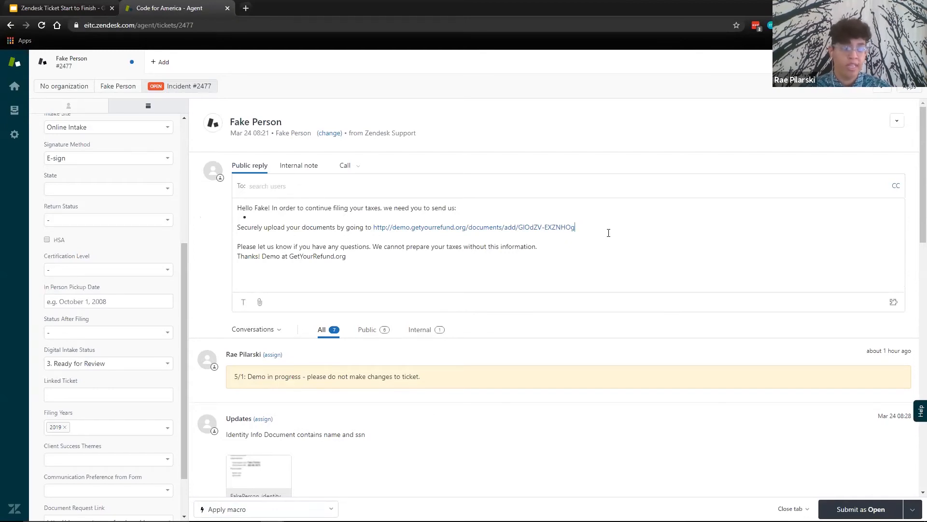
- Look over the attached documents once more and clear the document-request text from the public reply
scroll(544, 254, down, 6)
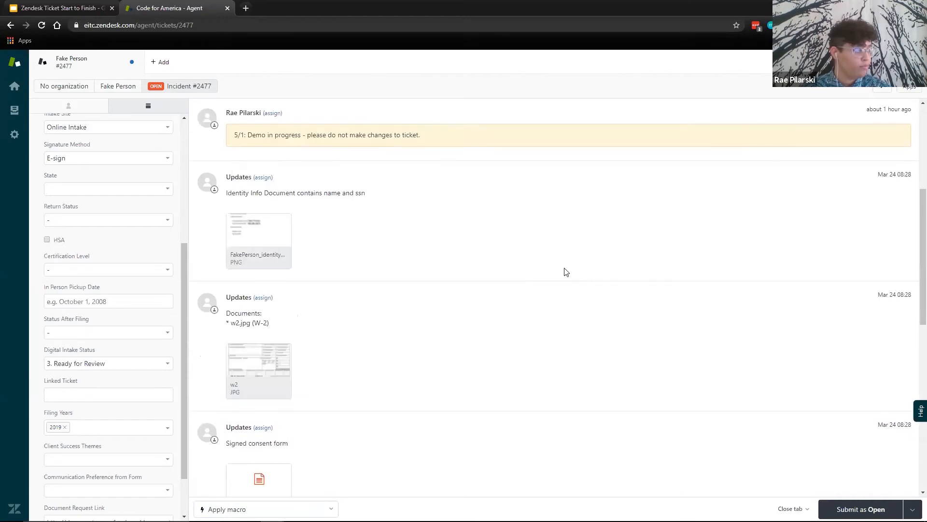
scroll(532, 283, down, 1)
scroll(478, 290, down, 3)
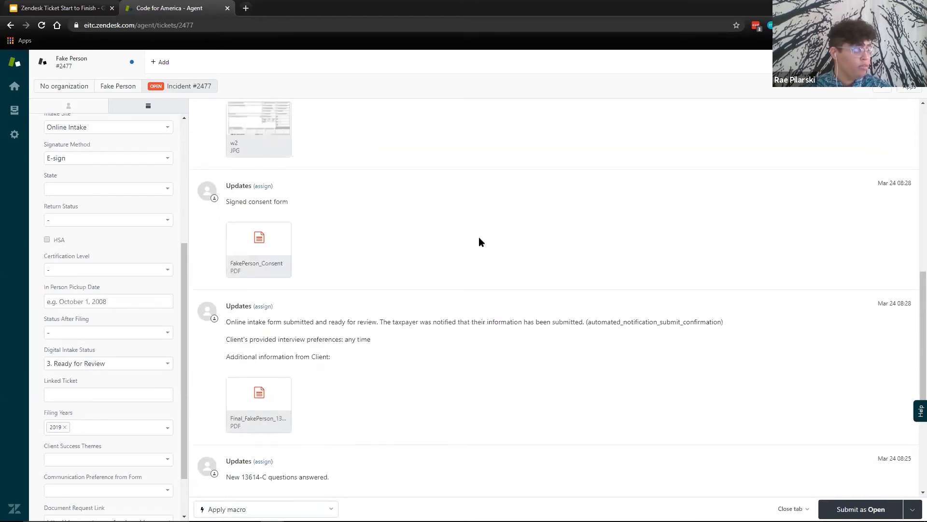
scroll(445, 222, up, 7)
scroll(416, 201, up, 3)
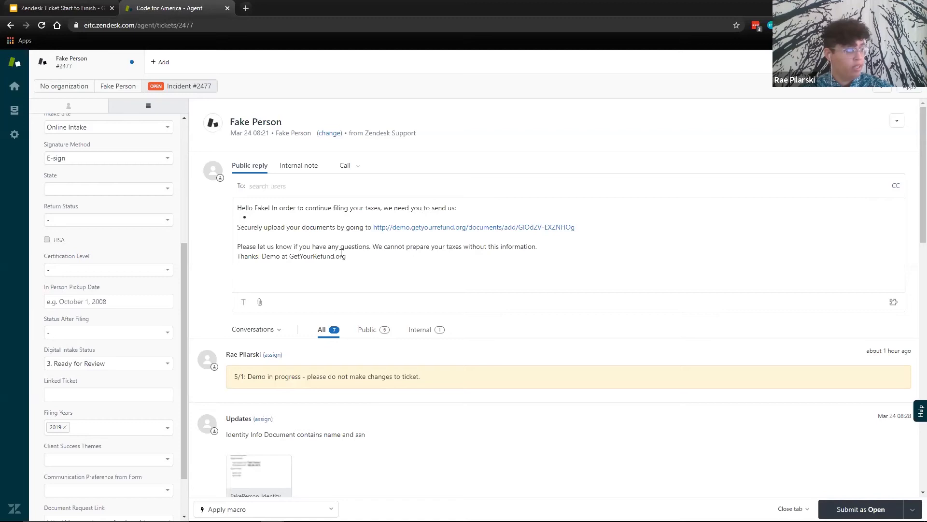
drag(346, 256, 299, 246)
key(ctrl+a)
key(BackSpace)
- Fill the public reply using the macro "Response to Client: Request for interview times, ready to interview"
scroll(232, 234, down, 7)
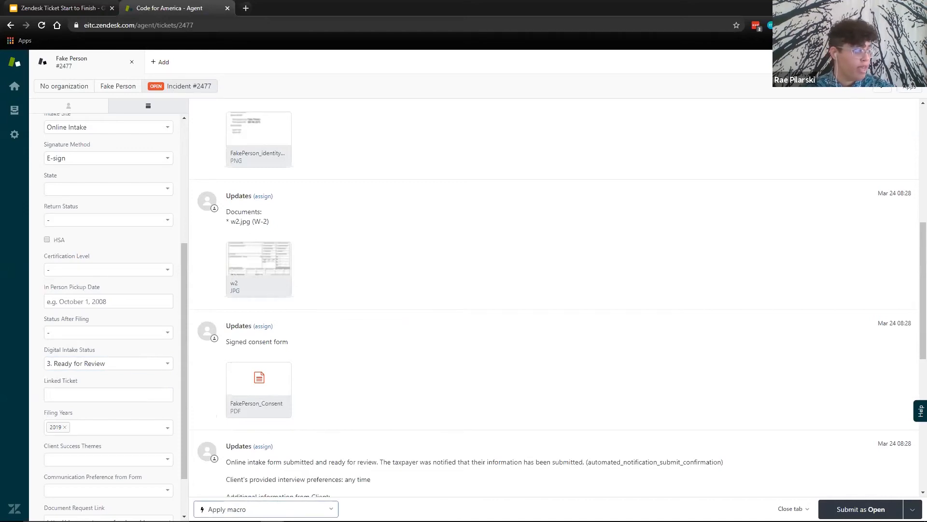
click(277, 508)
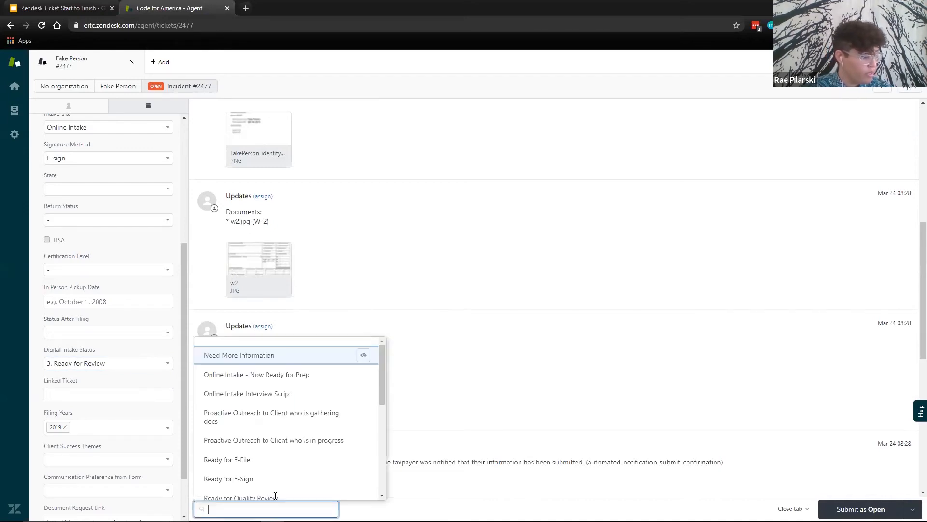
click(270, 508)
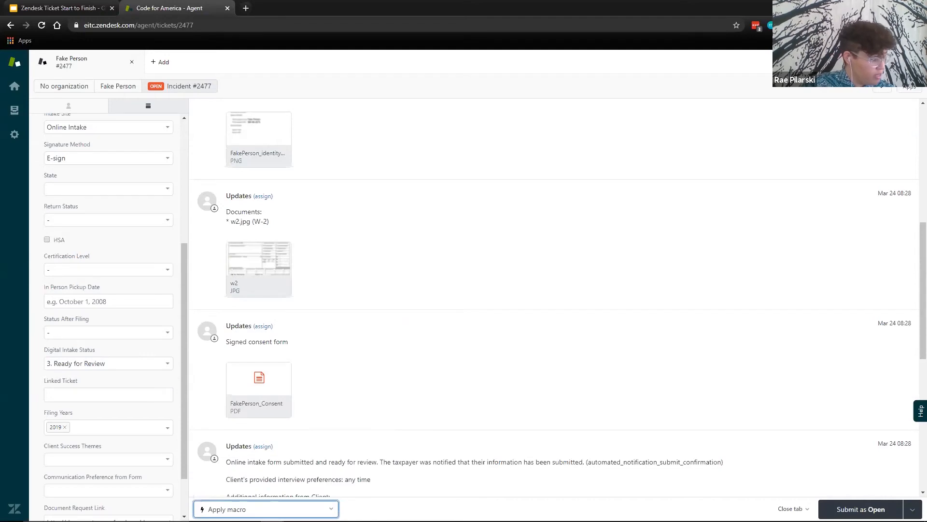
text(espo)
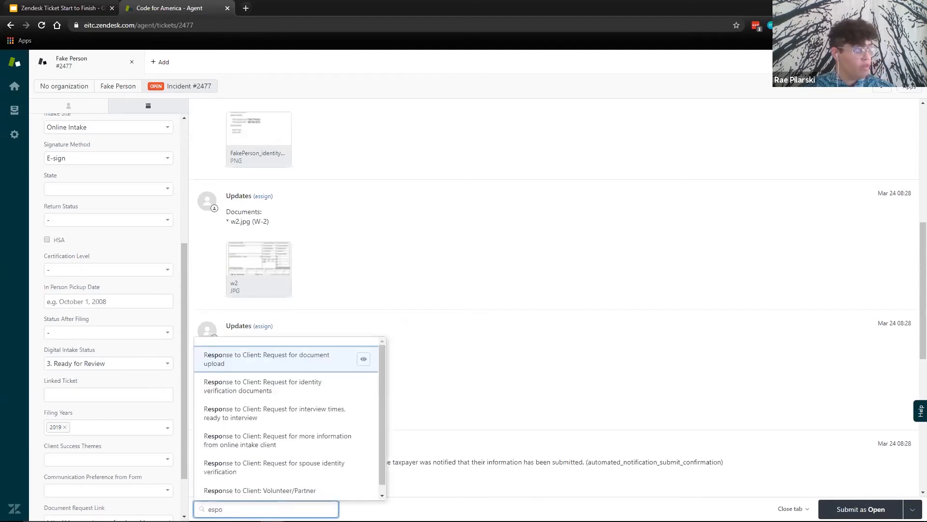
click(306, 418)
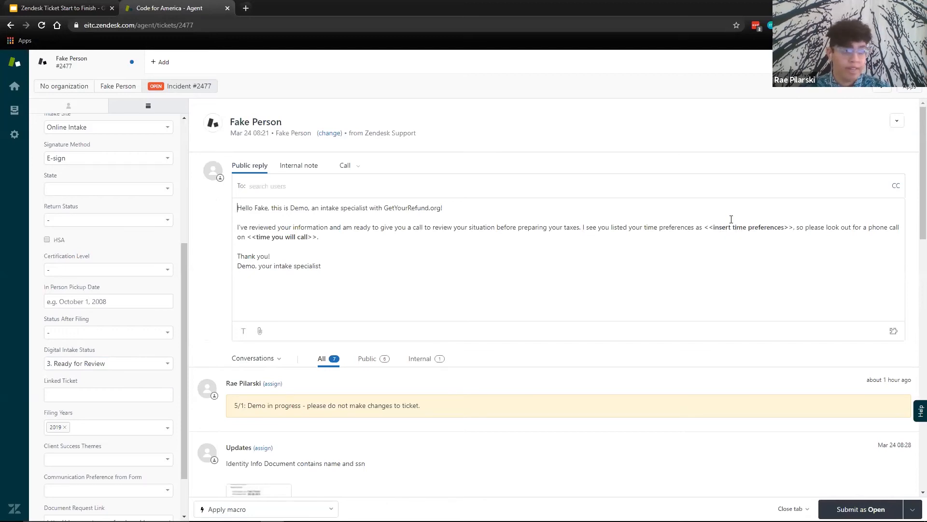
- Check the notes and documents in the conversation history, and clear the interview-times text from the public reply
scroll(439, 411, down, 4)
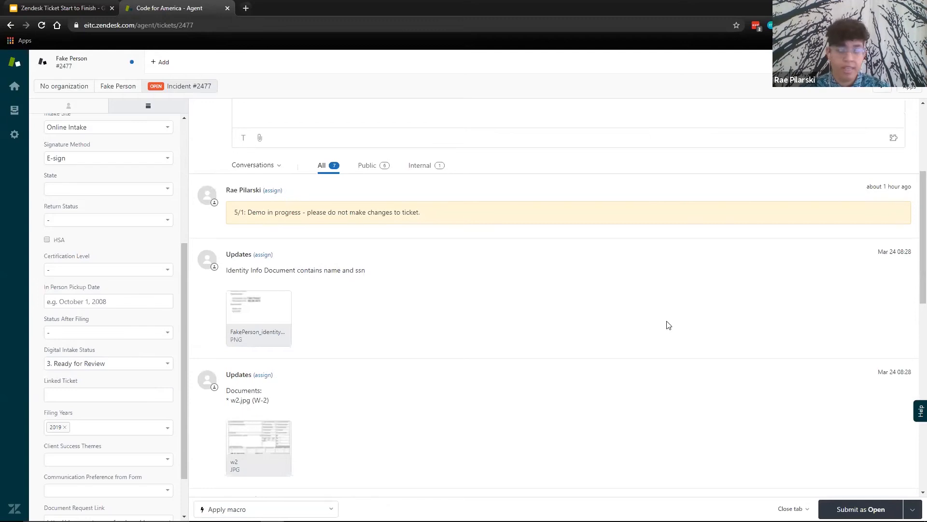
scroll(686, 320, up, 4)
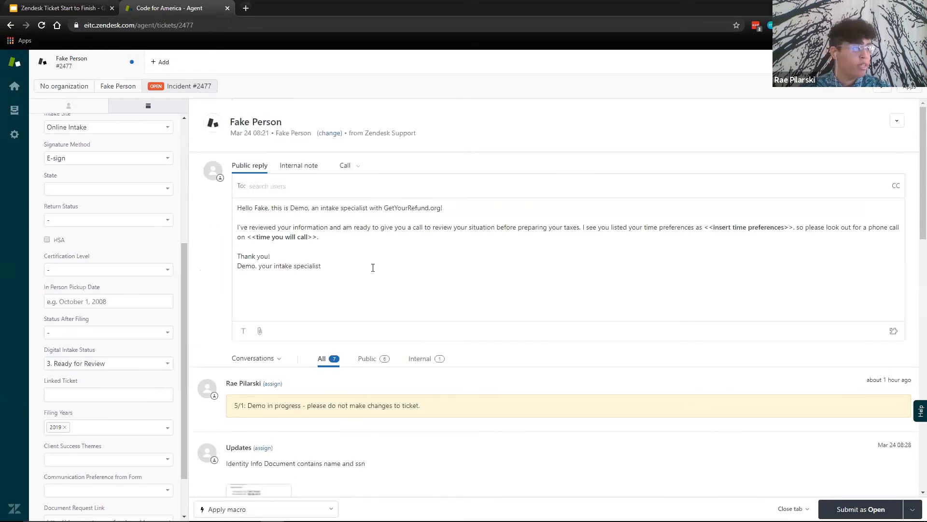
scroll(574, 378, down, 7)
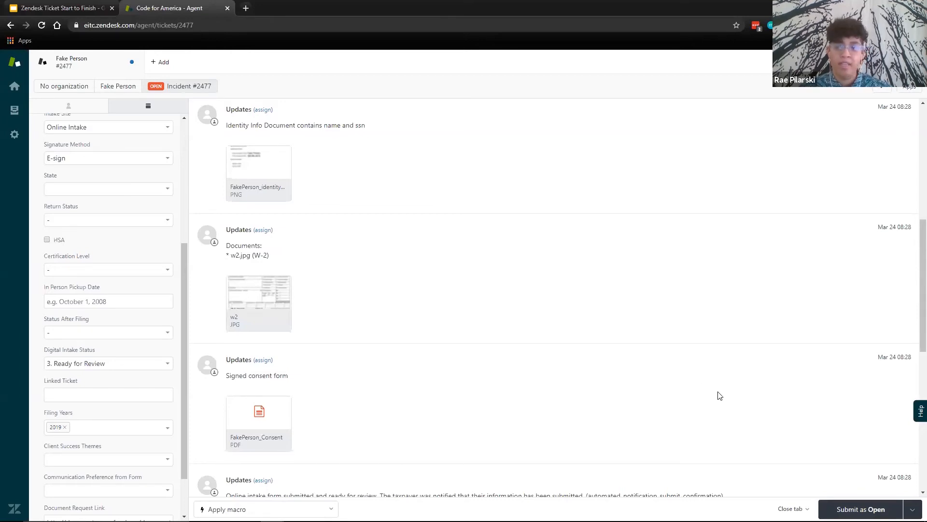
scroll(719, 396, up, 7)
key(ctrl+a)
key(BackSpace)
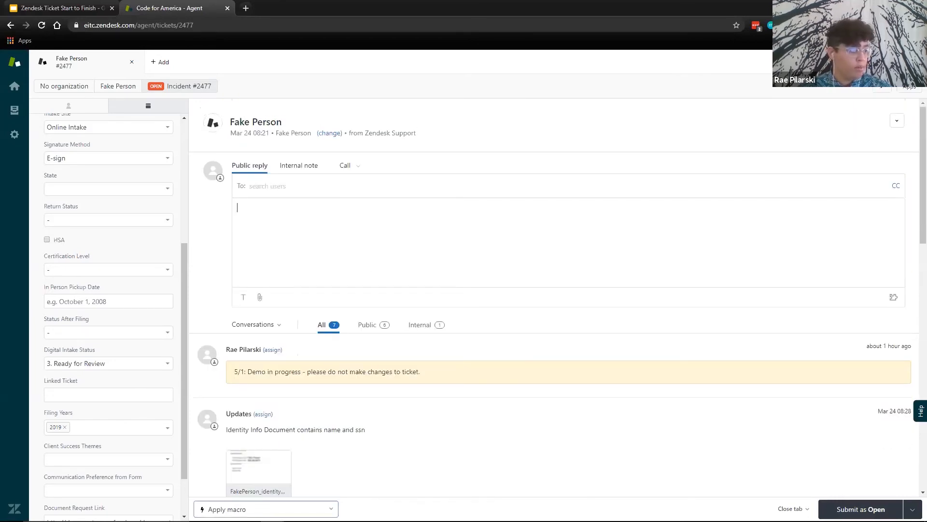
- Fill an internal note using the macro "Online Intake Interview Script"
click(269, 510)
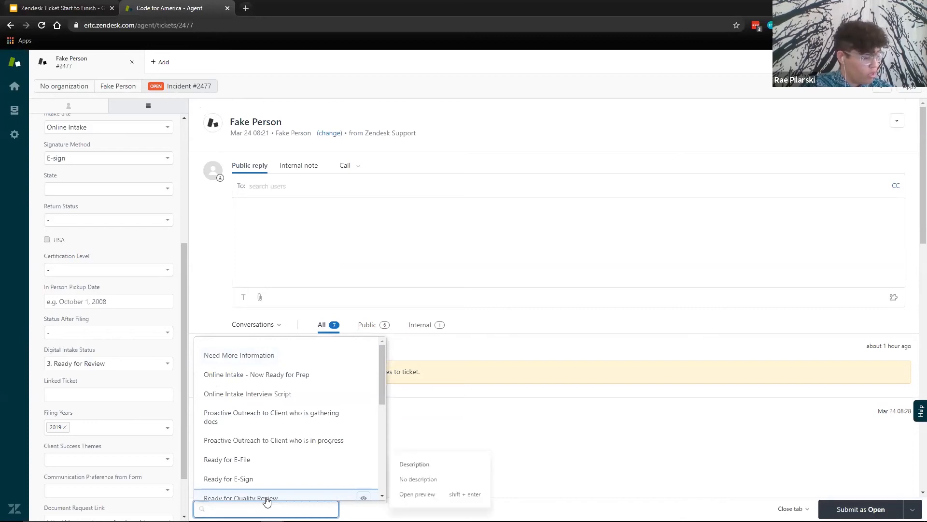
text(interv)
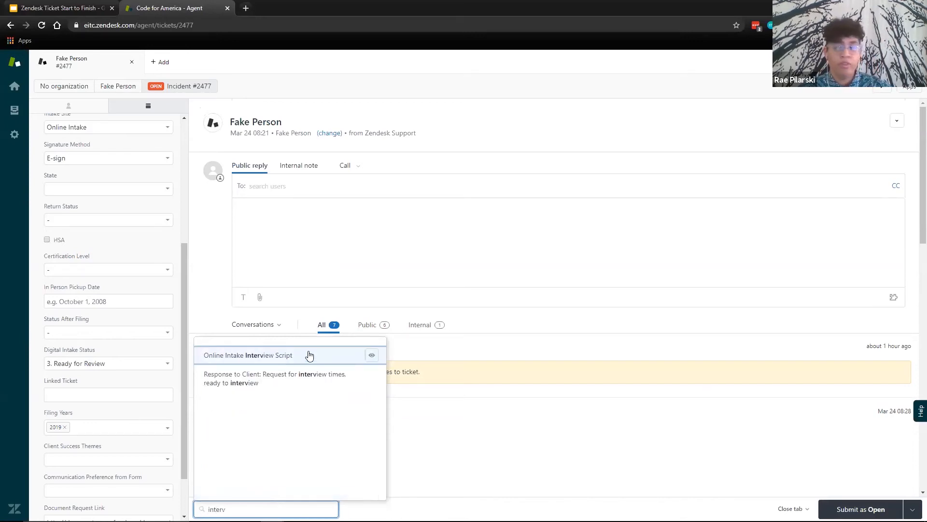
click(309, 357)
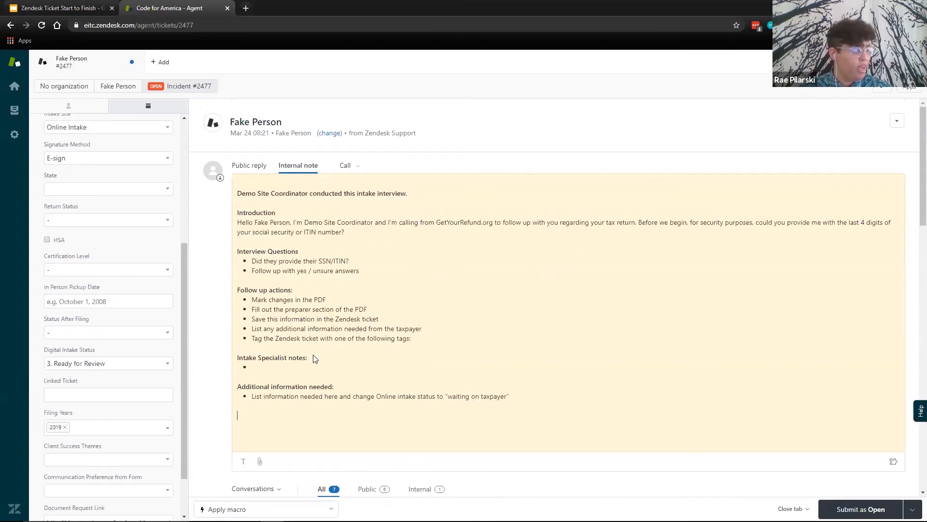
- Set the Digital Intake Status to "5. Ready for Intake Interview" and submit the ticket as Open
click(146, 364)
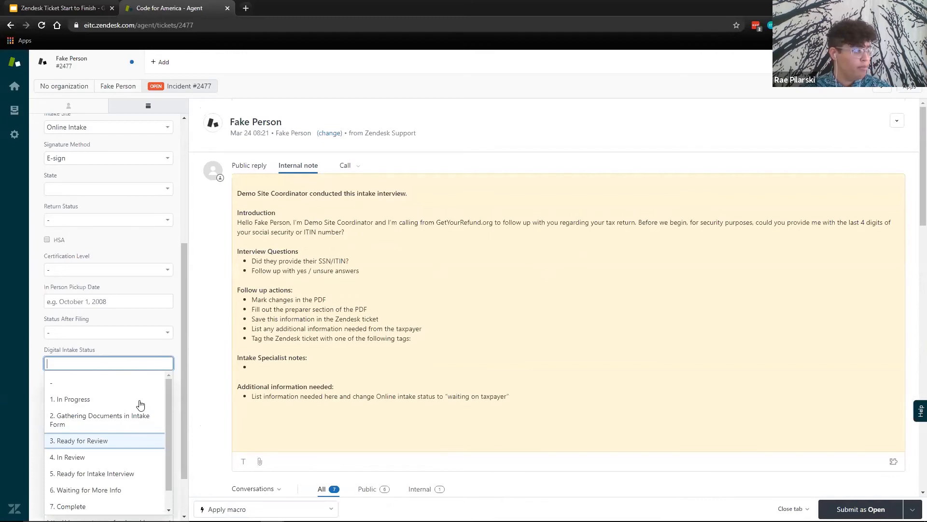
click(116, 472)
click(410, 263)
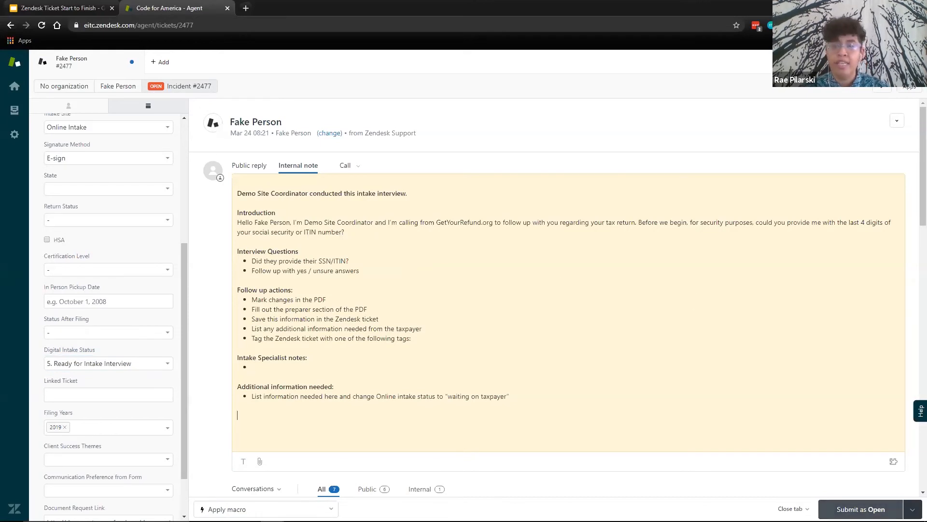
click(860, 509)
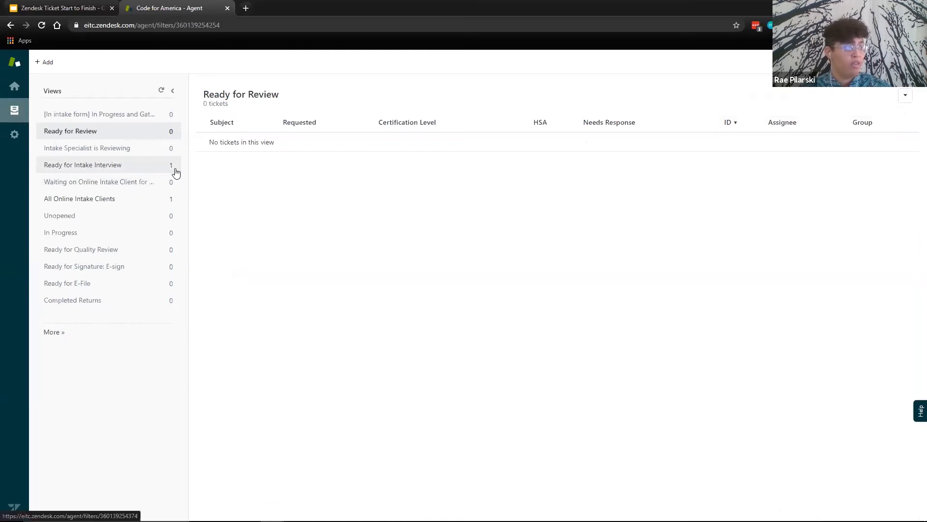
- Reopen the client's ticket from the "Ready for Intake Interview" view and review the interview script note and attached documents
click(145, 166)
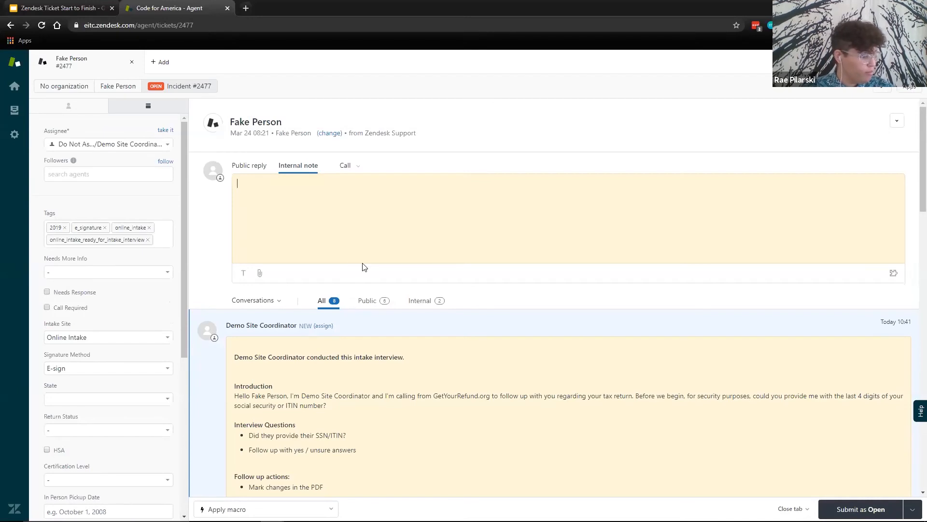
scroll(507, 334, down, 3)
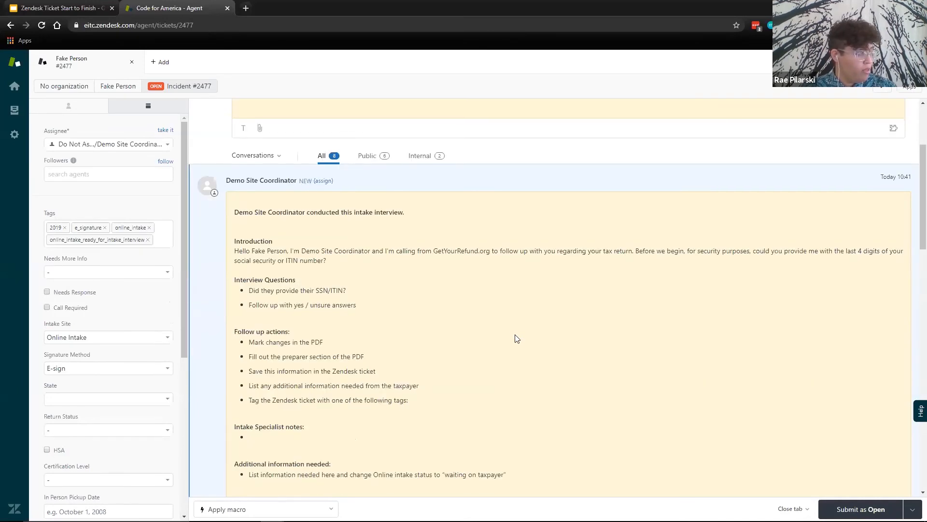
scroll(516, 338, down, 2)
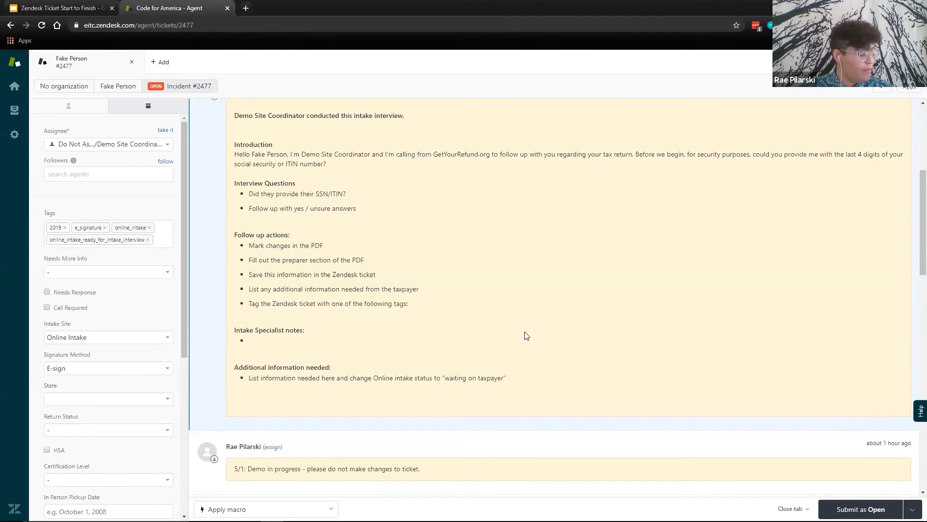
scroll(517, 334, down, 4)
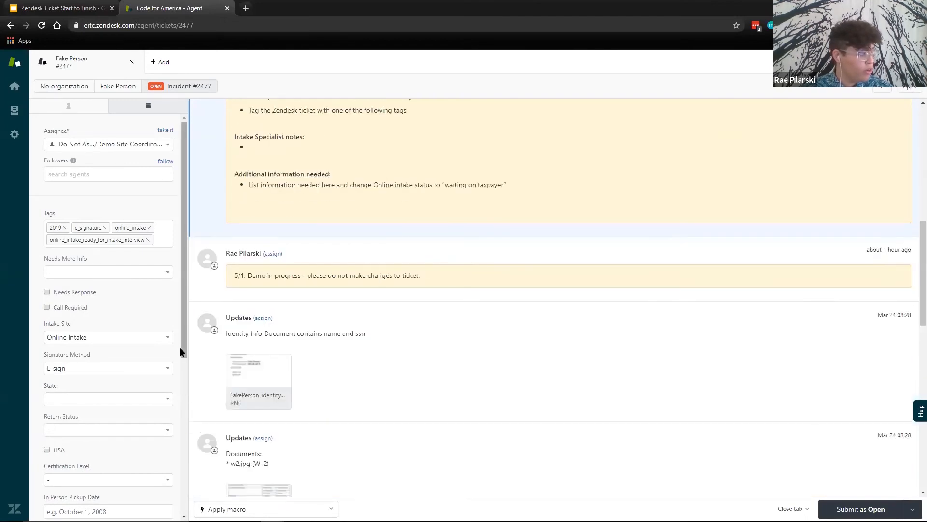
drag(183, 346, 181, 376)
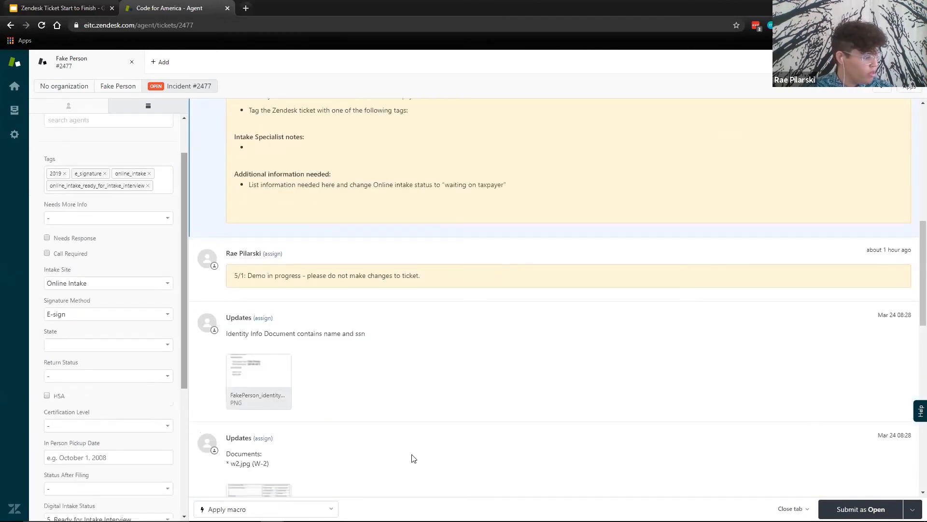
scroll(412, 458, down, 3)
scroll(411, 458, down, 5)
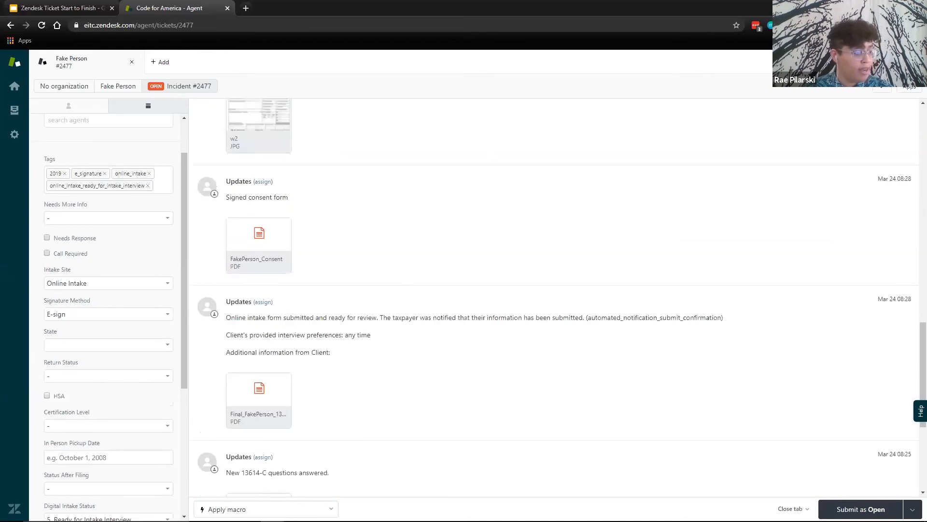
- Apply the macro "Online Intake - Now Ready for Prep", check the Digital Intake Status, and submit the ticket as Open
click(290, 509)
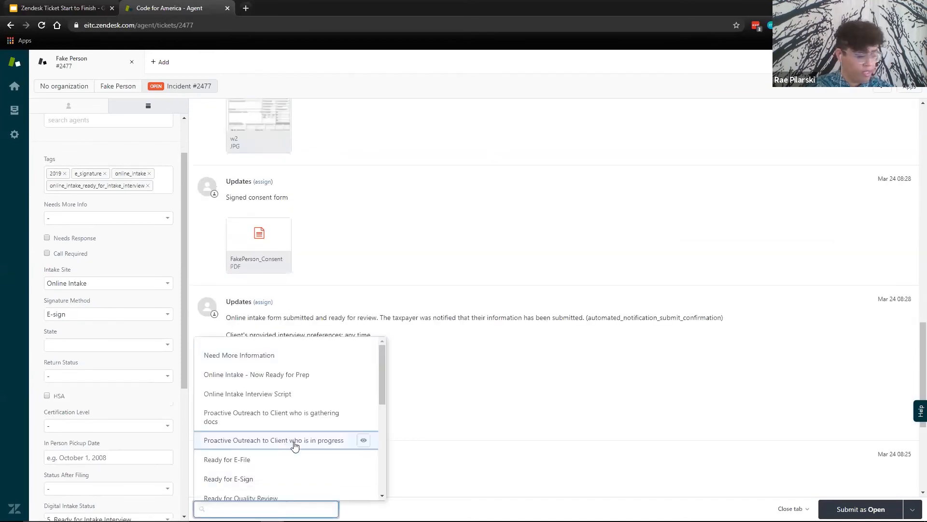
text(onl)
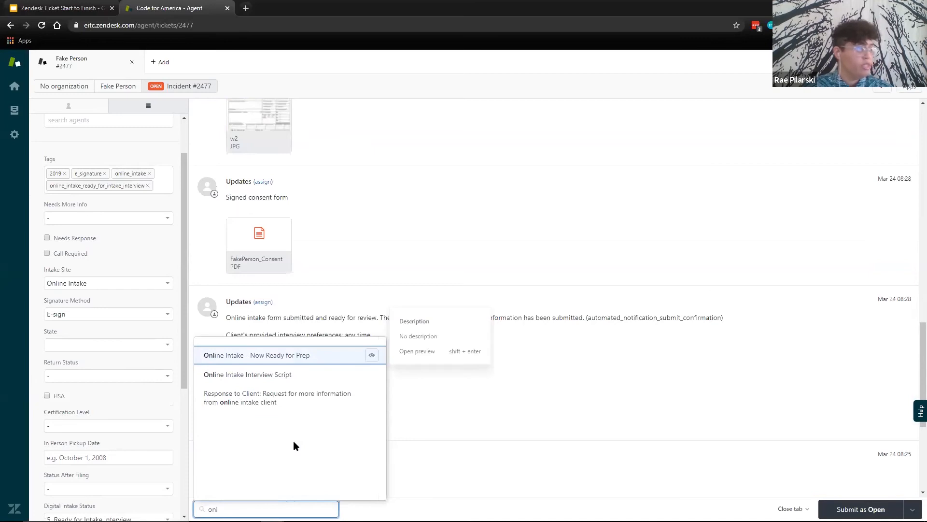
click(329, 354)
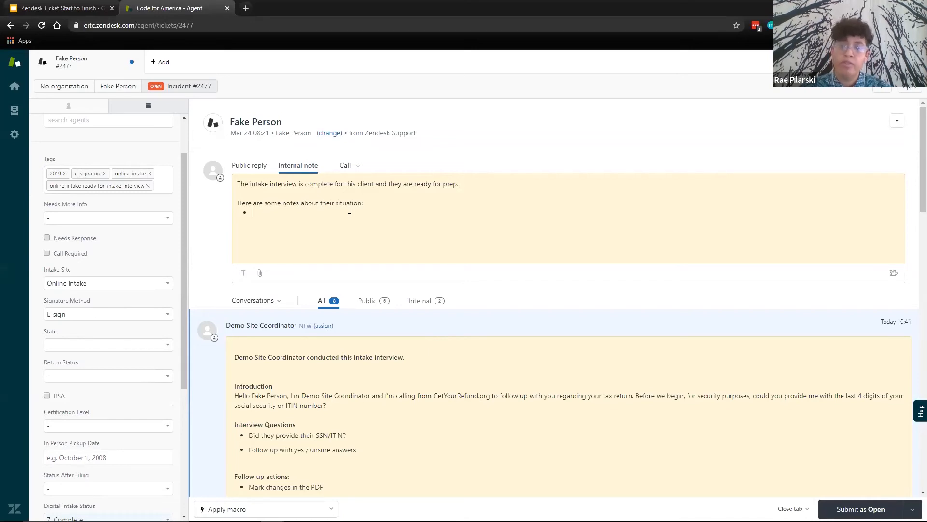
drag(188, 325, 170, 428)
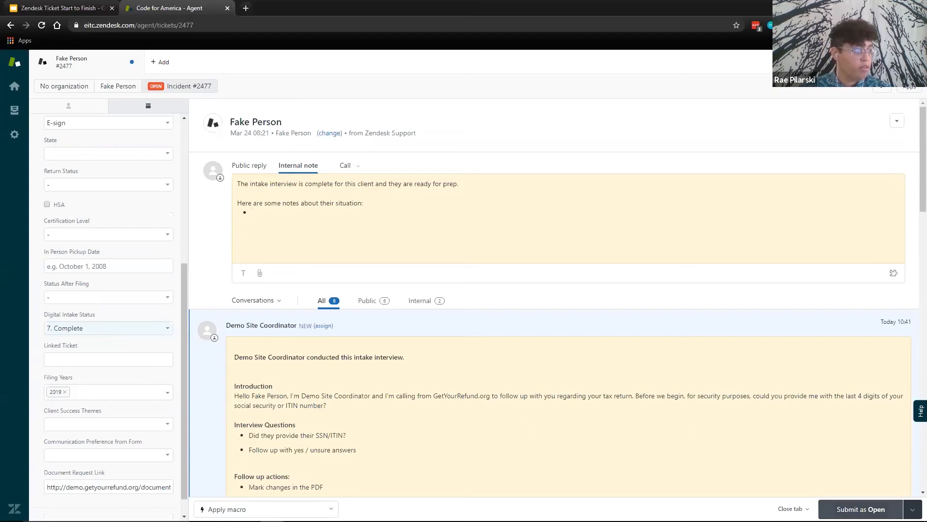
click(861, 509)
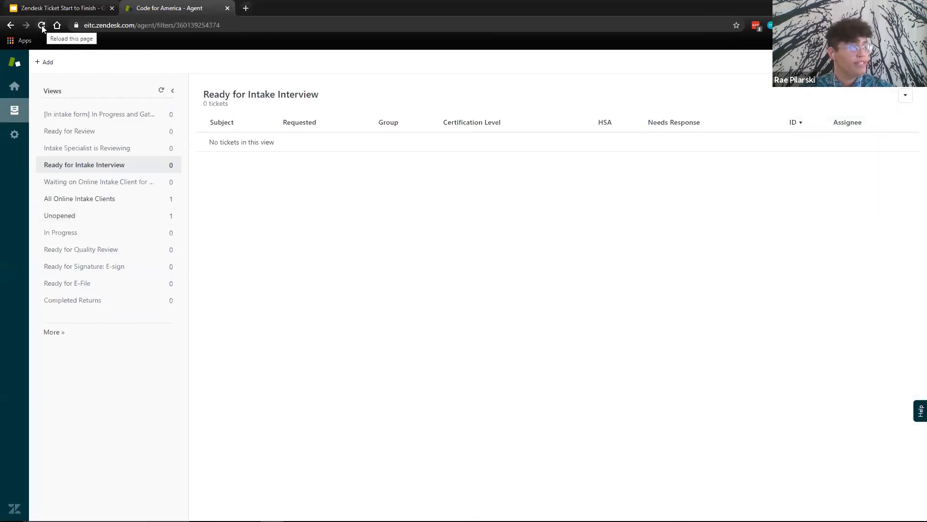
- Open the client's ticket from the "Unopened" view and set its Return Status to "1. In Progress"
click(144, 221)
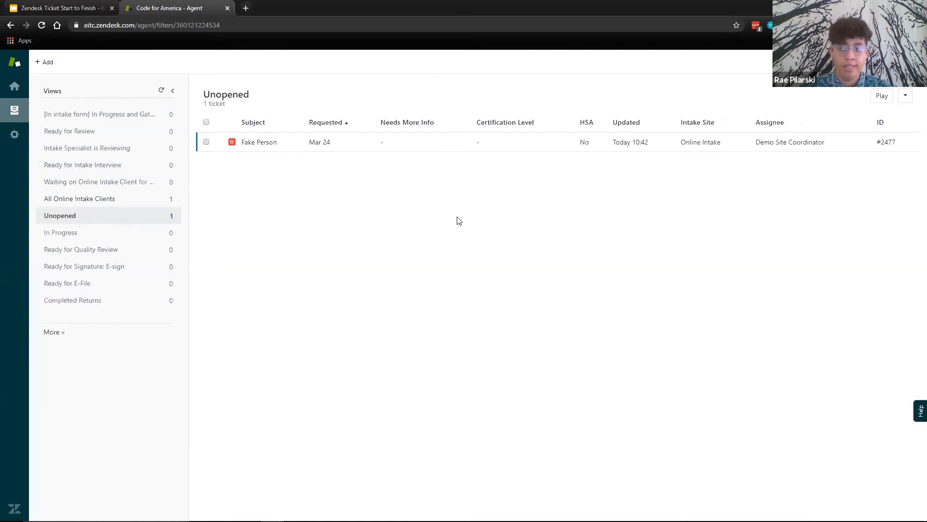
click(263, 144)
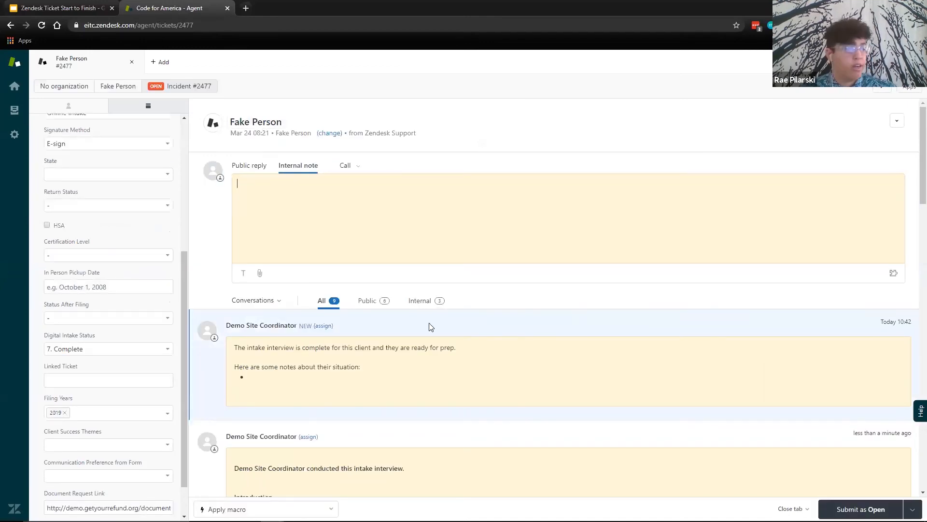
scroll(268, 348, down, 1)
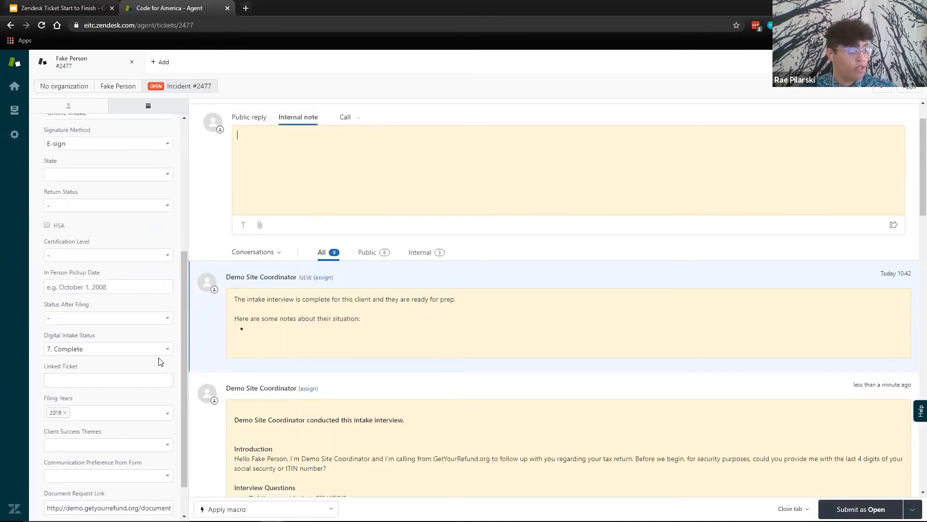
scroll(160, 361, up, 2)
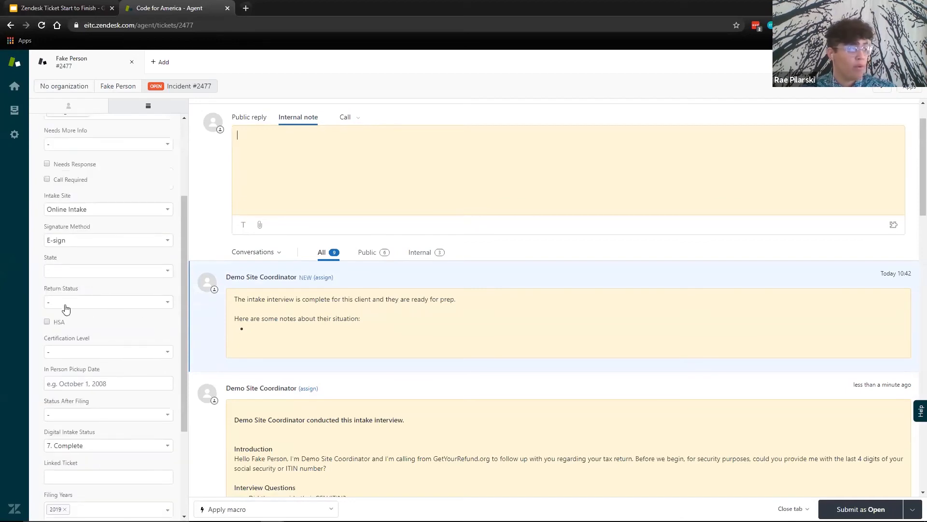
click(65, 304)
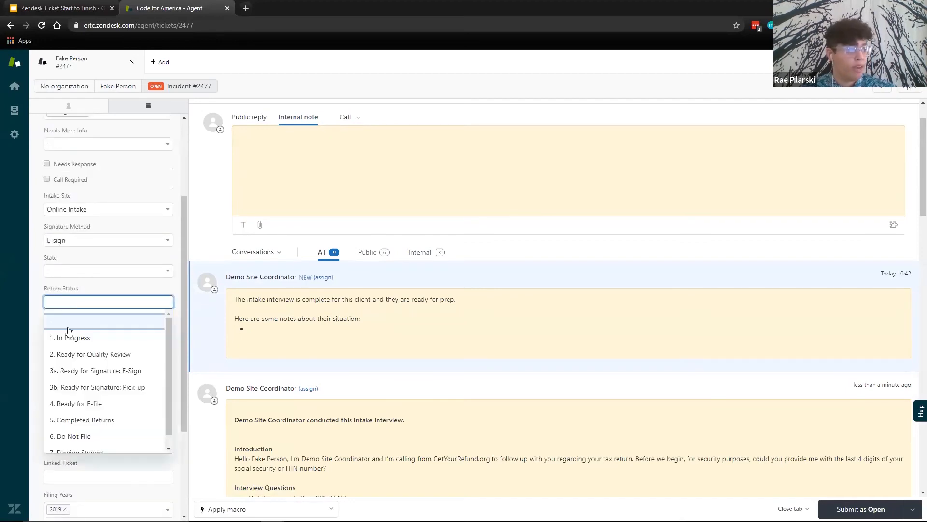
click(73, 340)
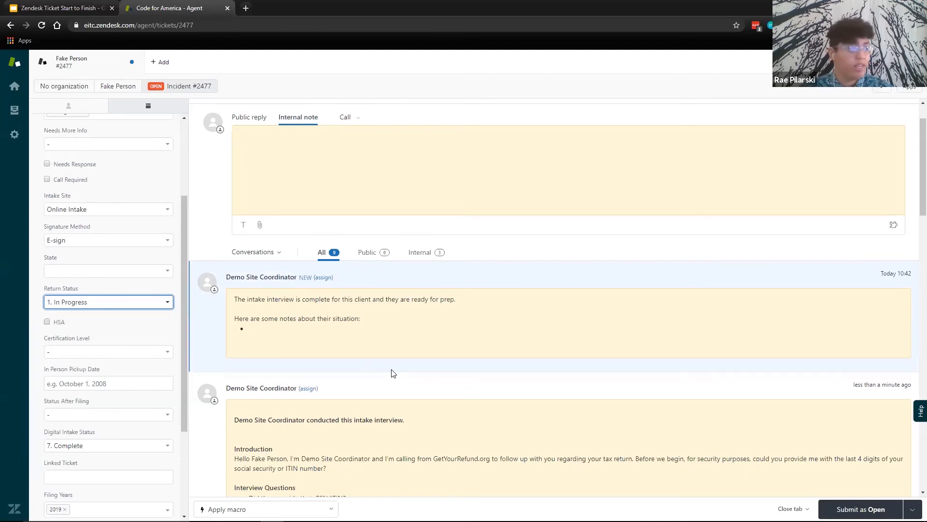
- Look over the Return Status options and apply the macro "Ready for Quality Review" to the ticket
click(123, 301)
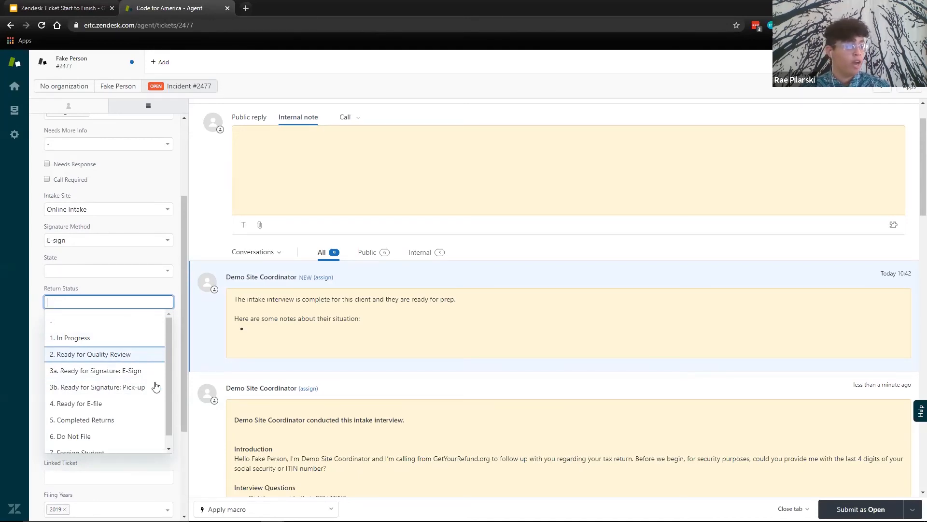
click(324, 509)
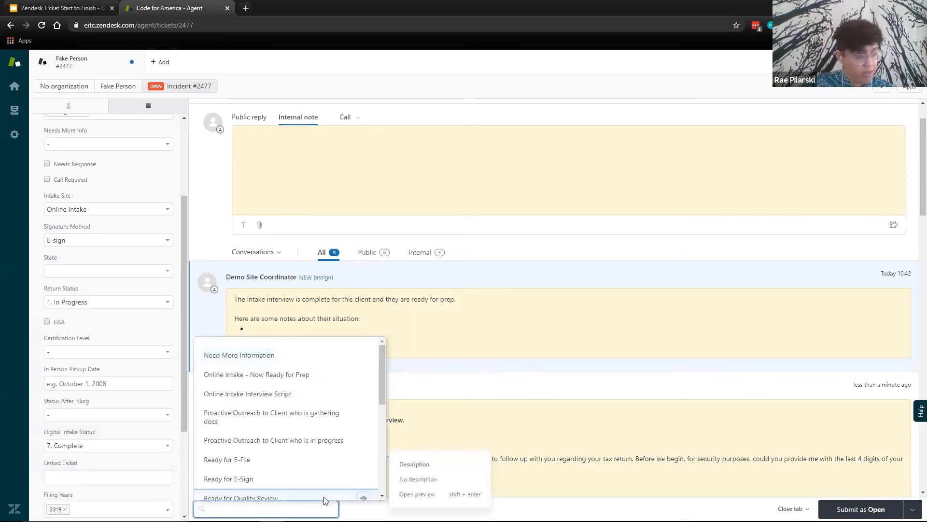
text(ready)
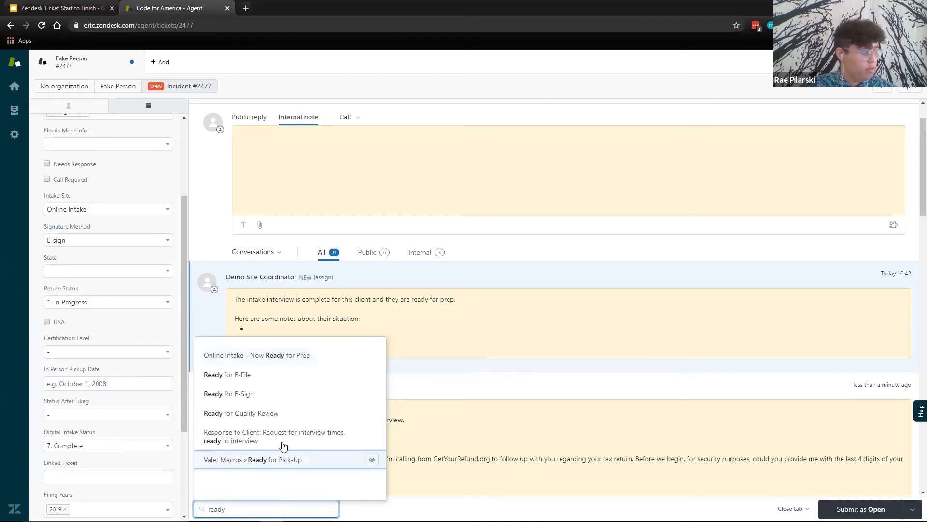
click(304, 418)
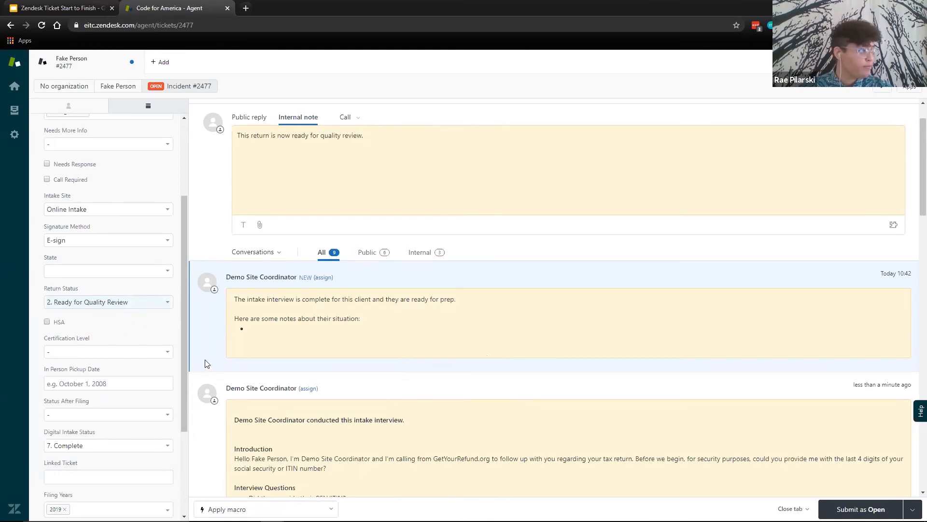
- Look over the available macros and the ticket's draft note, and open the options for calling the client
click(266, 509)
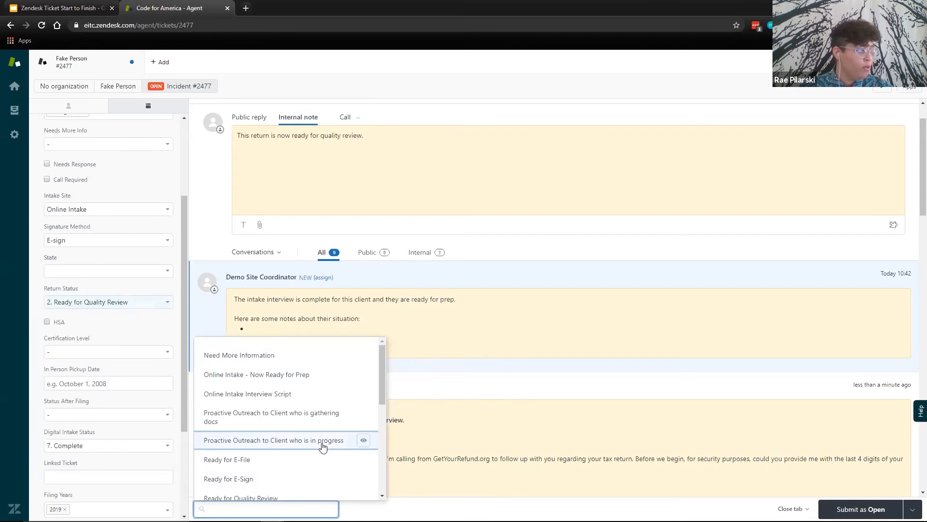
click(474, 427)
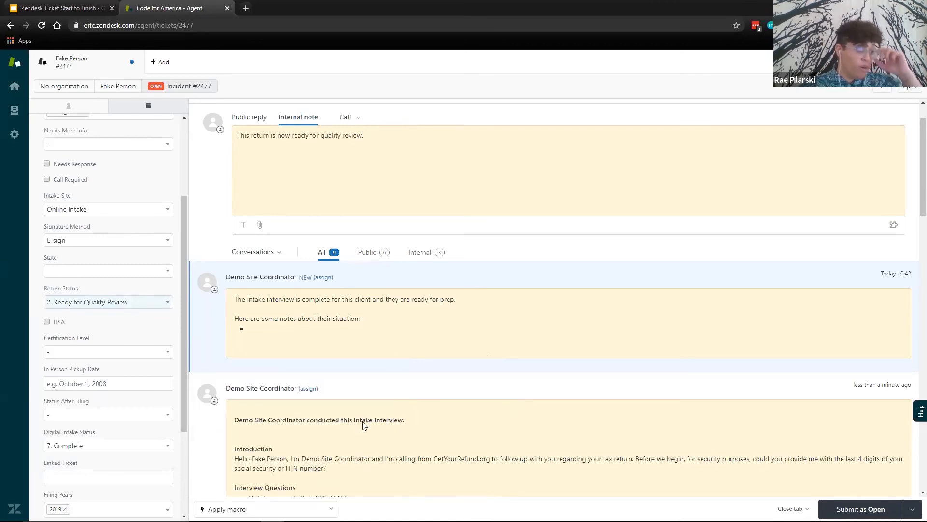
scroll(503, 387, up, 1)
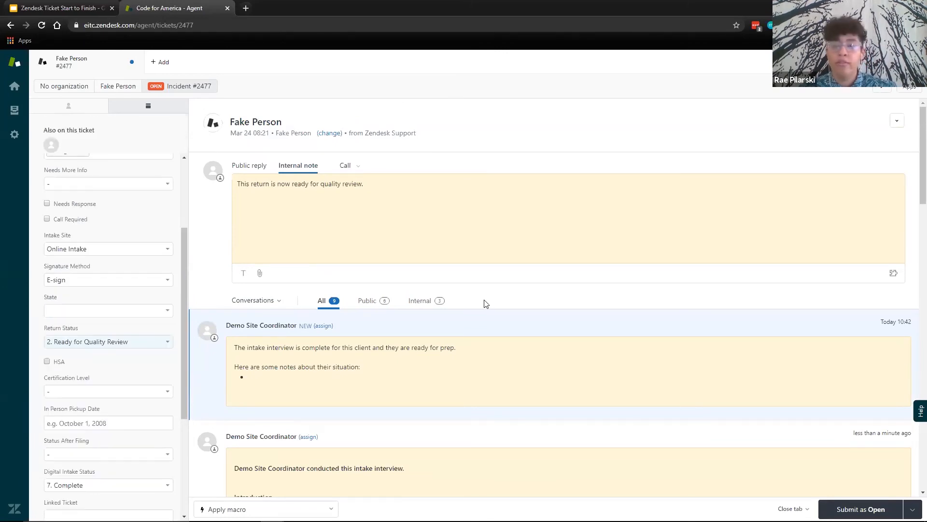
click(352, 169)
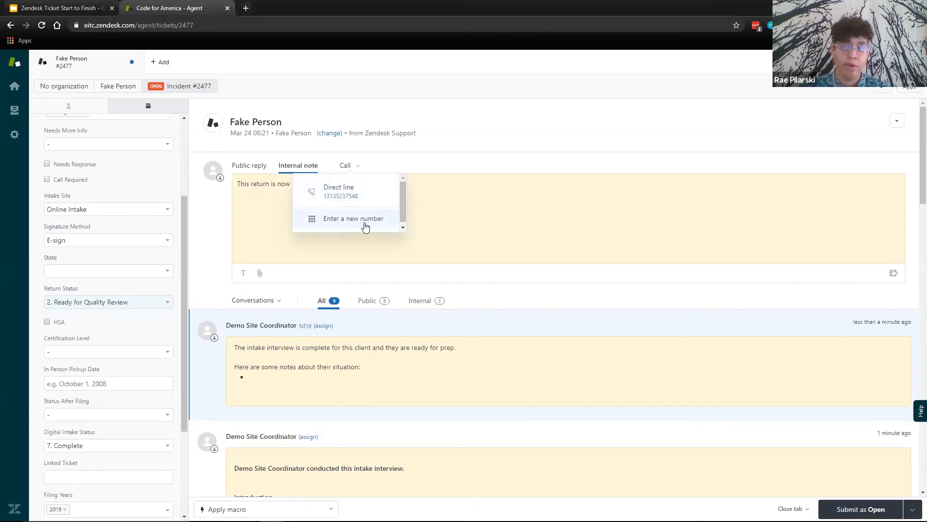
- Apply the macro "Ready for E-Sign" and remove the line "This return is now ready for quality review." from the internal note
click(559, 134)
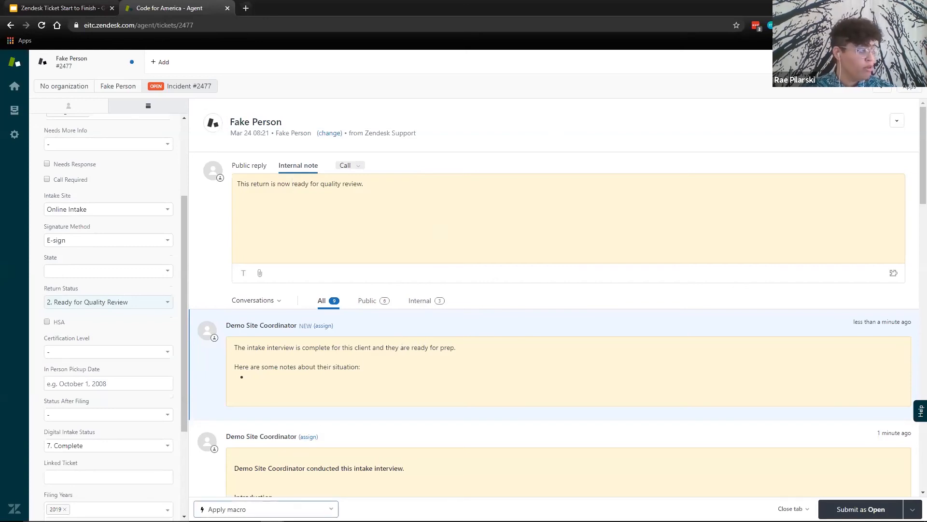
click(261, 505)
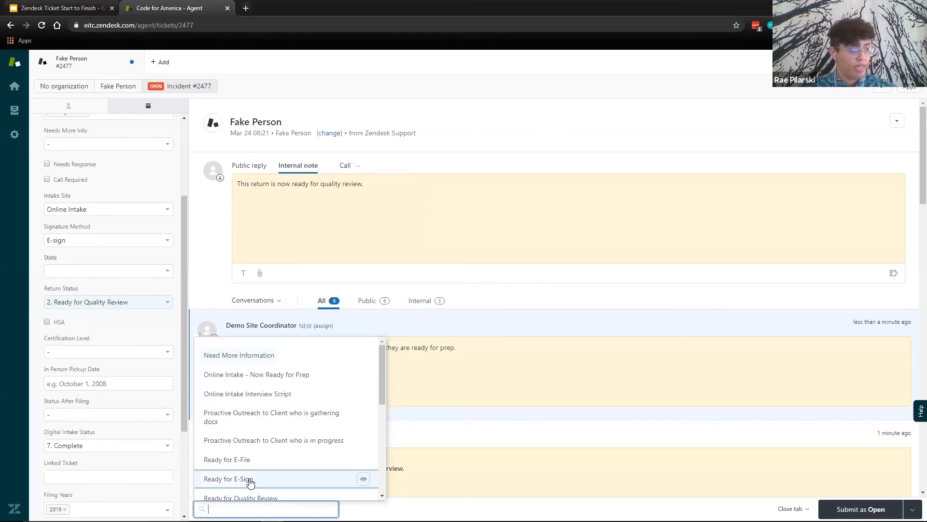
click(250, 480)
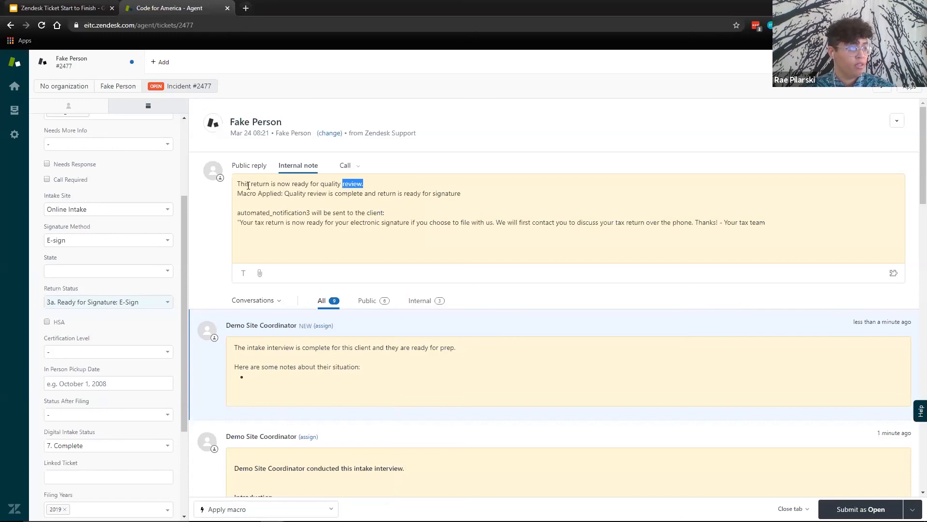
drag(247, 186, 227, 188)
key(BackSpace)
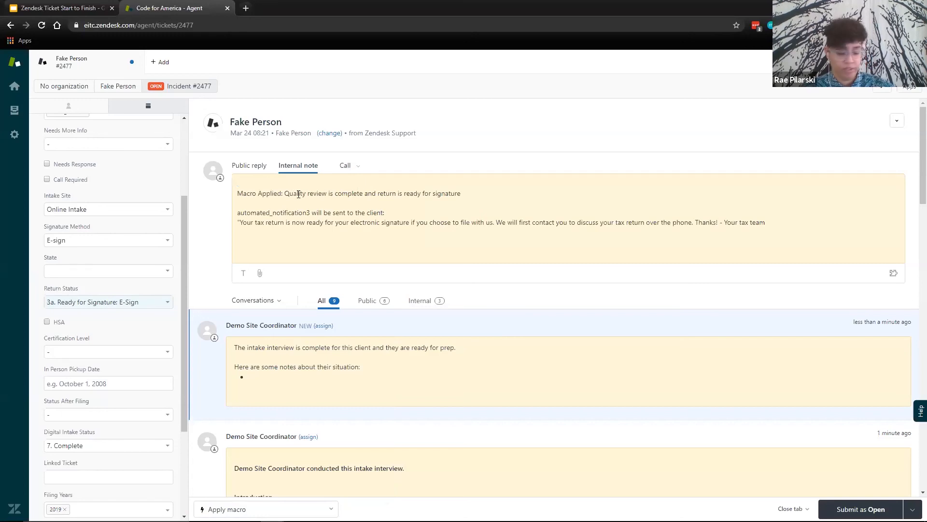
key(Delete)
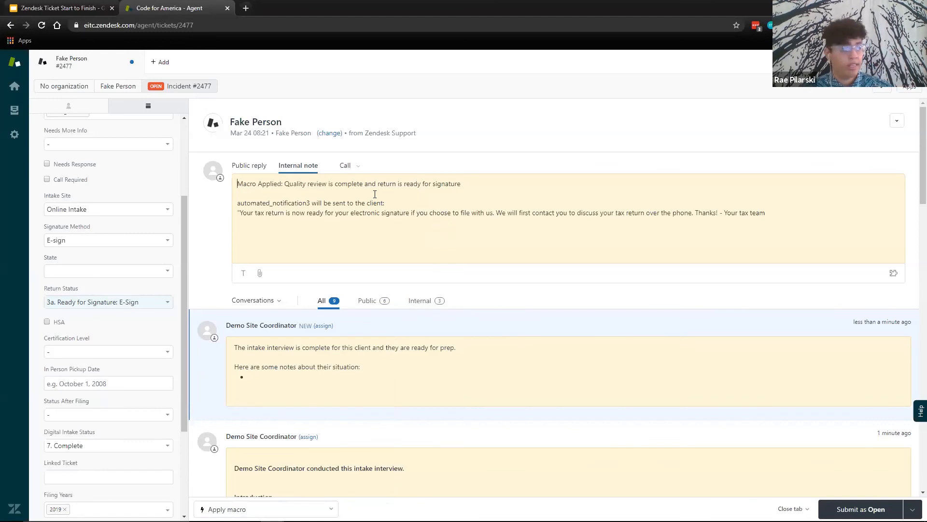
- Review the automated_notification3 text in the internal note and clear the whole note
drag(238, 203, 310, 204)
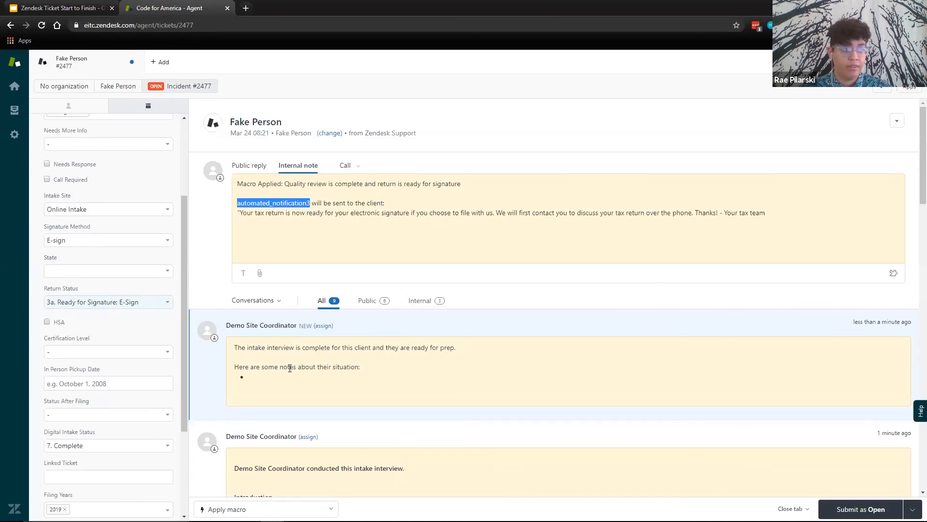
click(785, 218)
key(ctrl+a)
key(BackSpace)
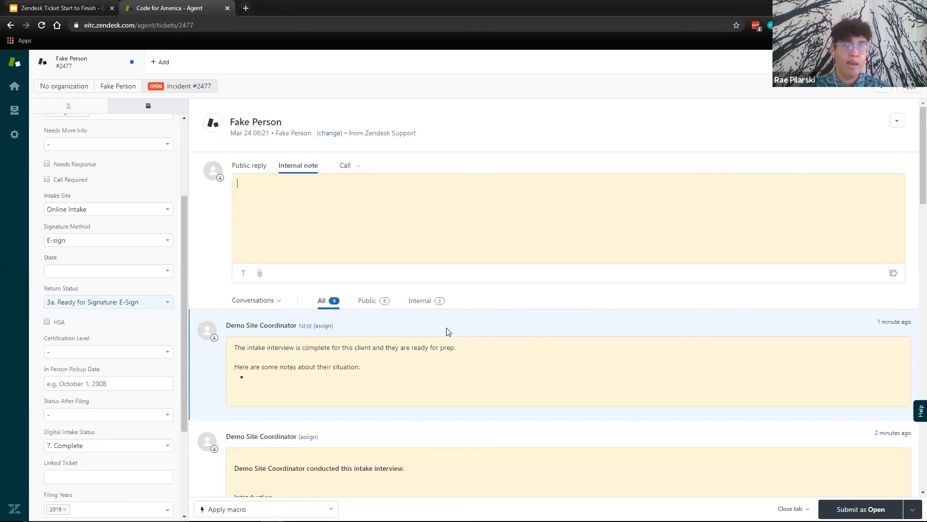
- Apply the macro "Ready for E-File" and clear the text it puts in the internal note
click(285, 508)
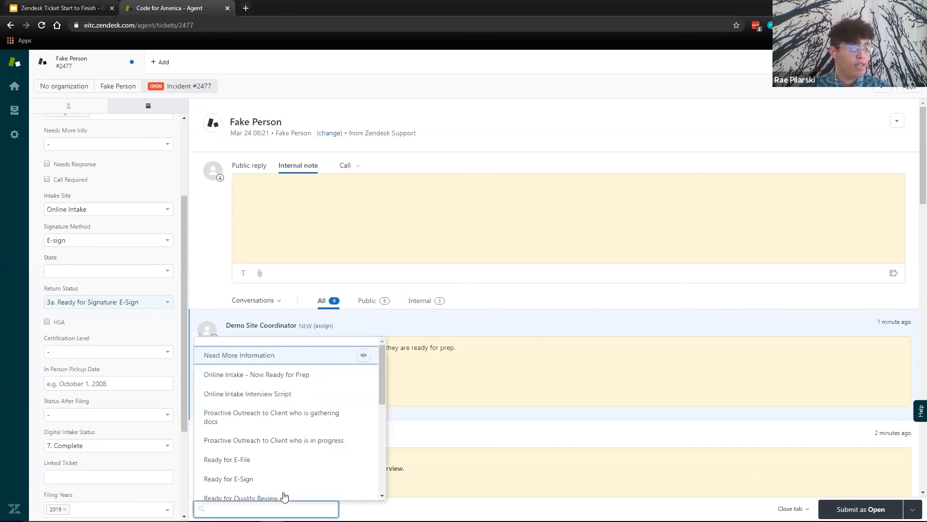
click(266, 460)
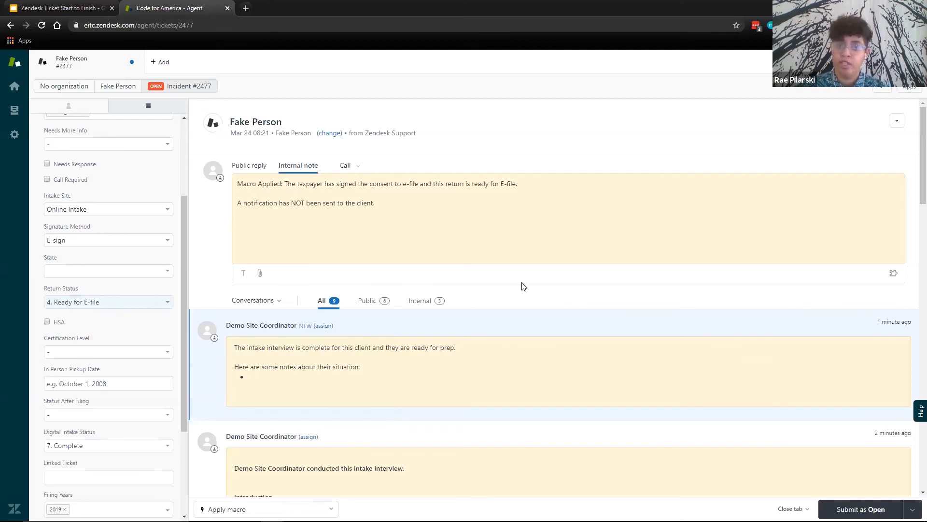
key(ctrl+a)
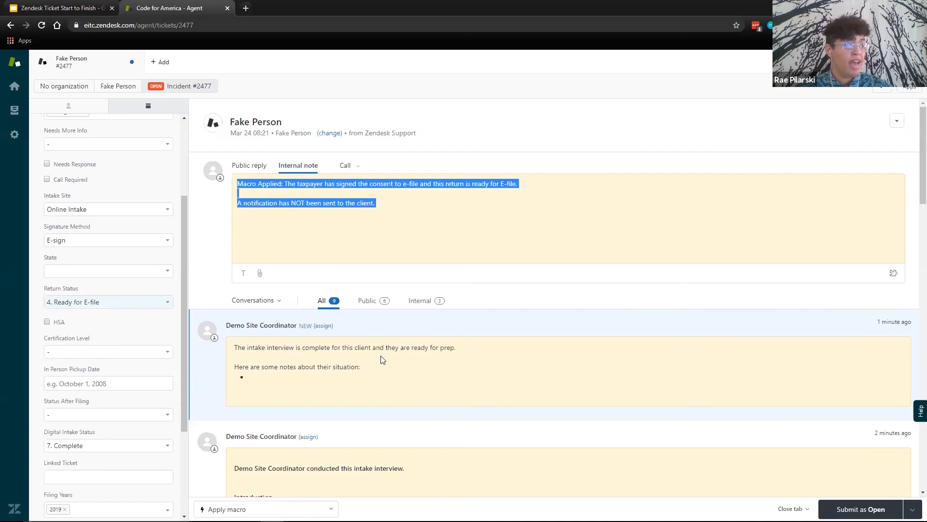
key(BackSpace)
- Search the macros for "comple" and set the ticket's Return Status to "5. Completed Returns"
click(142, 301)
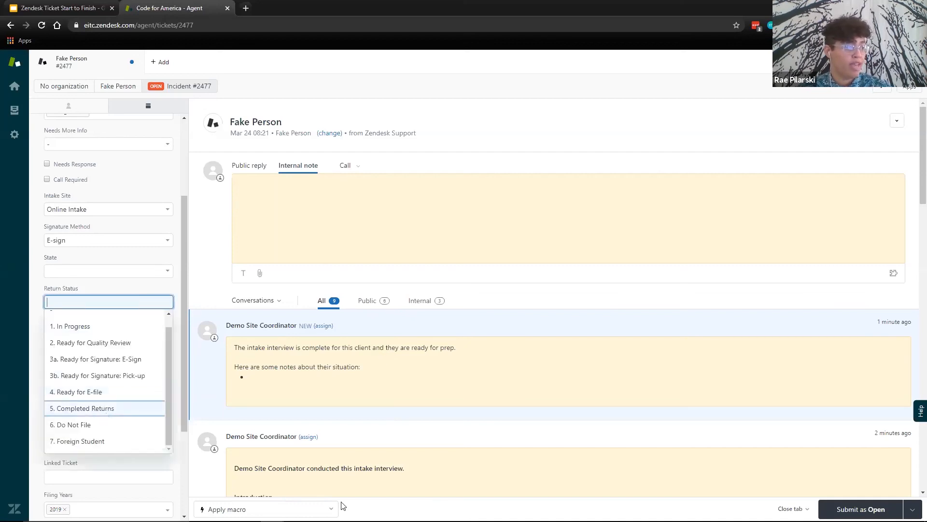
click(282, 508)
text(comple)
key(Return)
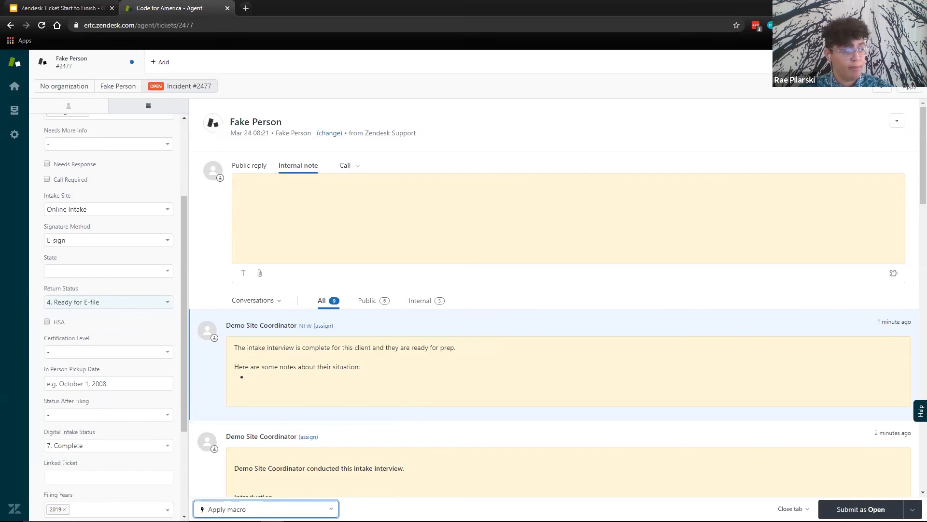
click(114, 304)
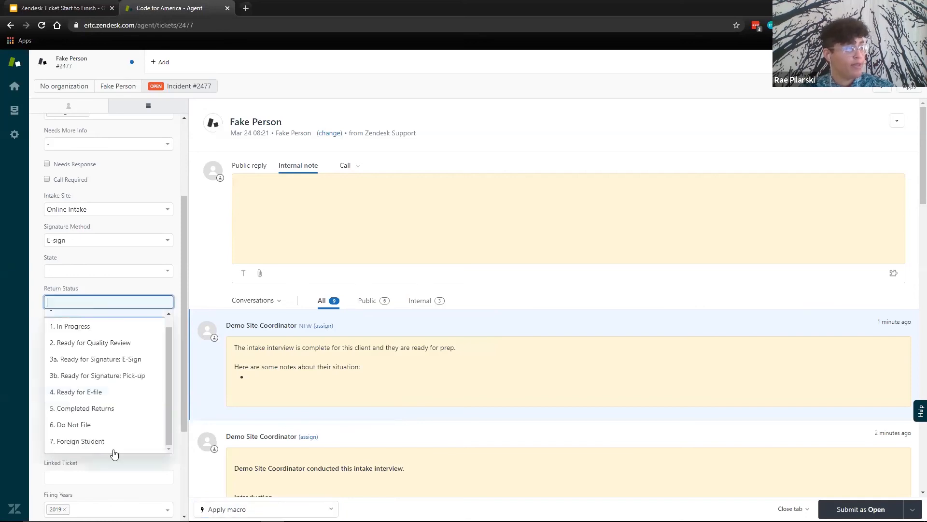
click(110, 410)
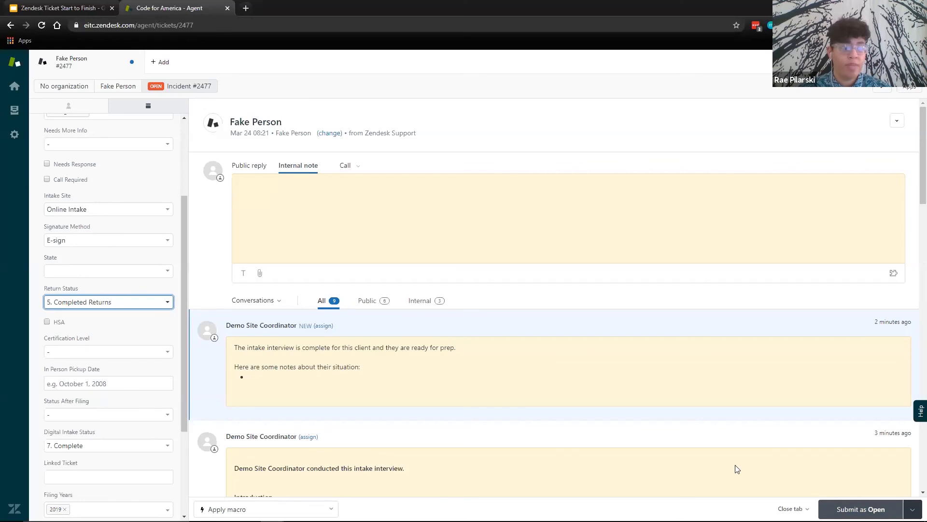
- Apply the macro "Return Accepted" to the ticket and review the automated_notification7 text in the internal note
mouse_move(510, 503)
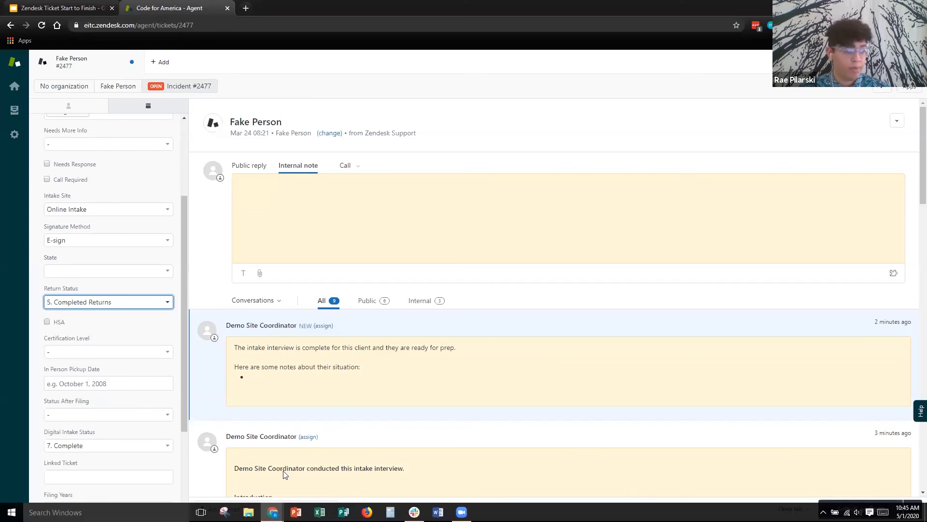
click(241, 509)
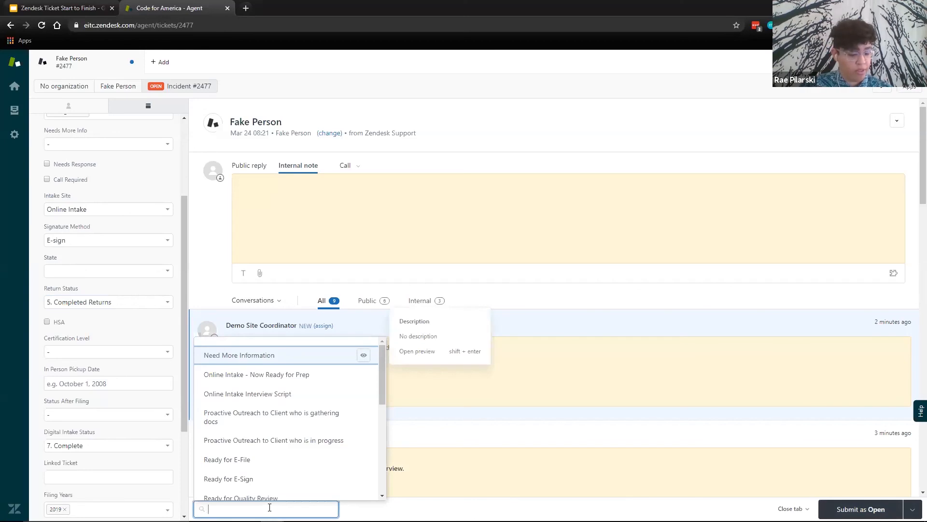
text(accep)
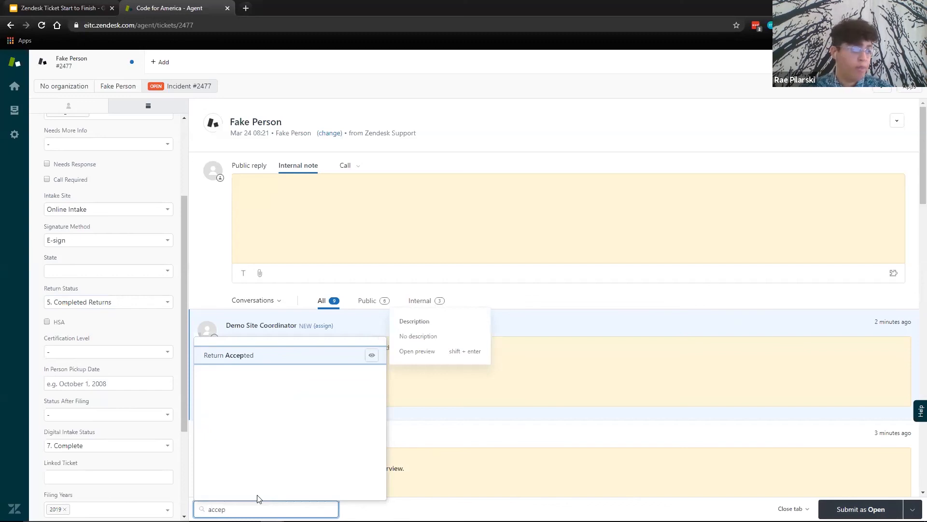
click(241, 357)
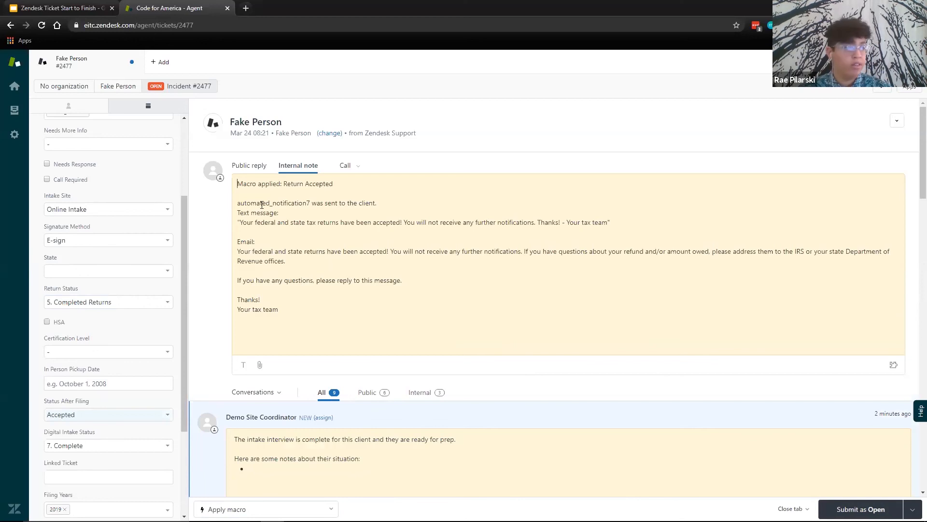
drag(237, 203, 312, 205)
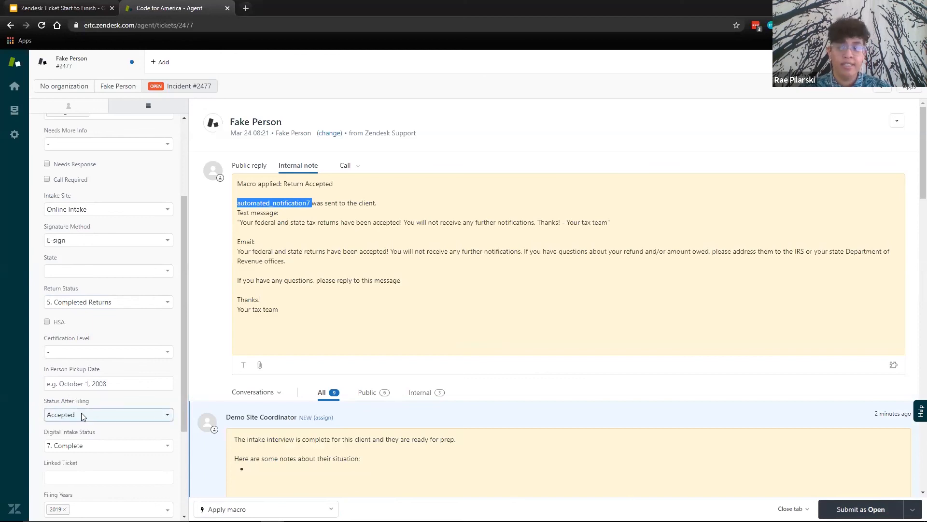
click(296, 310)
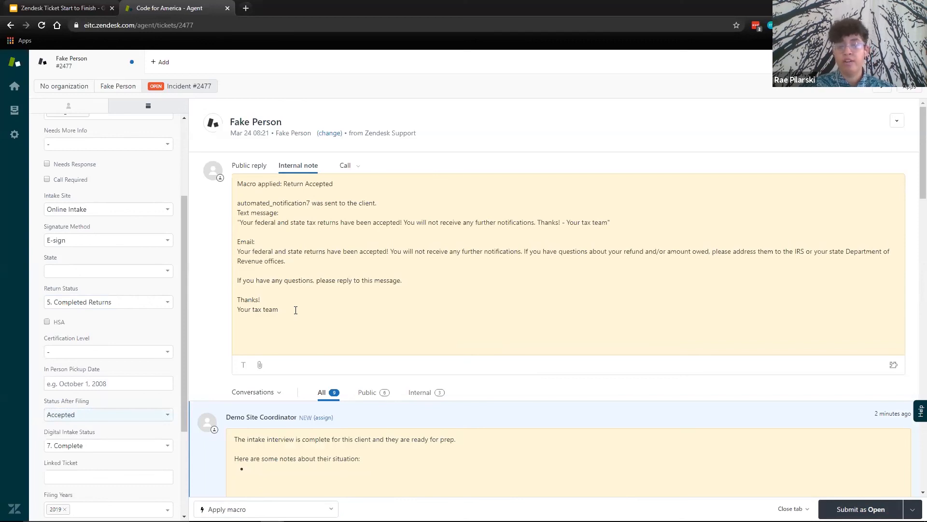